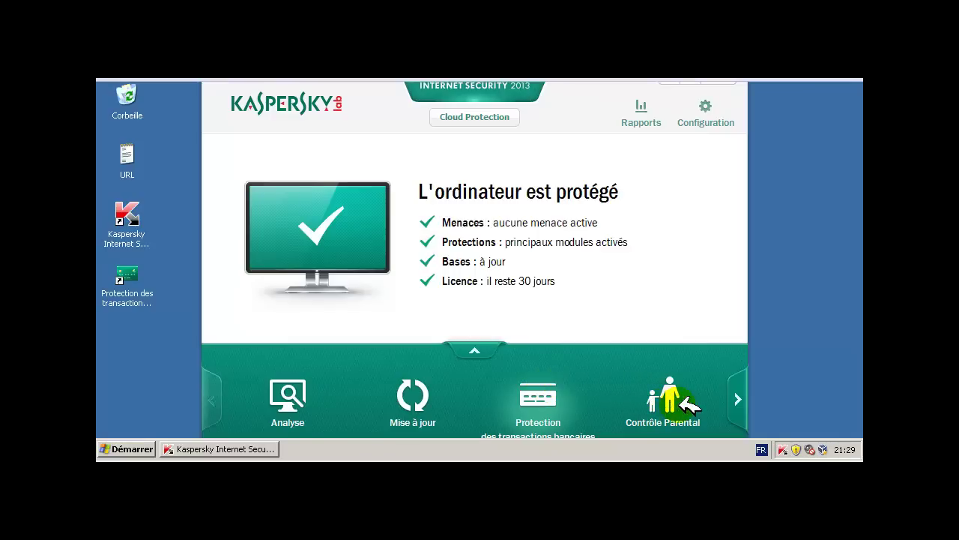
Browse the additional protection tools and open the general protection settings in the configuration
{"action": "left_click", "coordinate": [743, 397]}
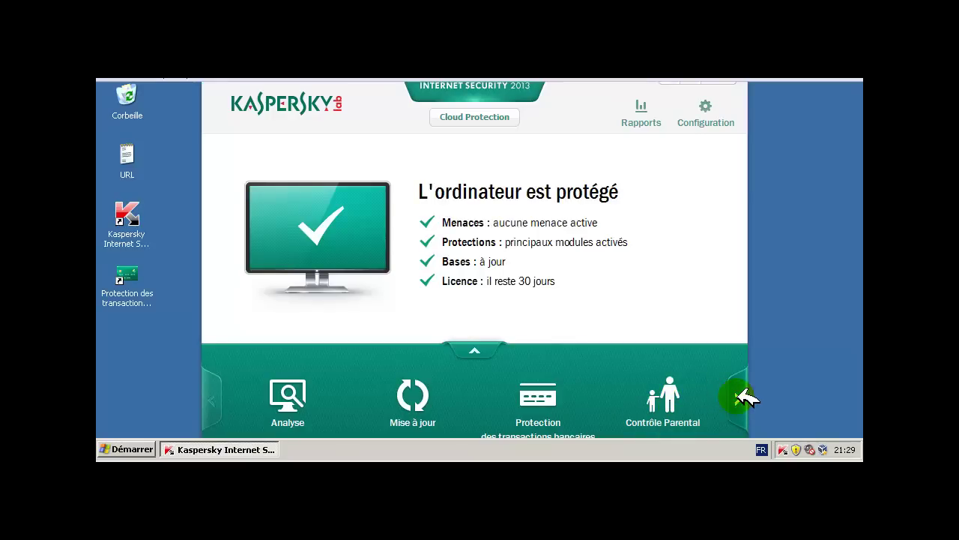
{"action": "left_click", "coordinate": [741, 398]}
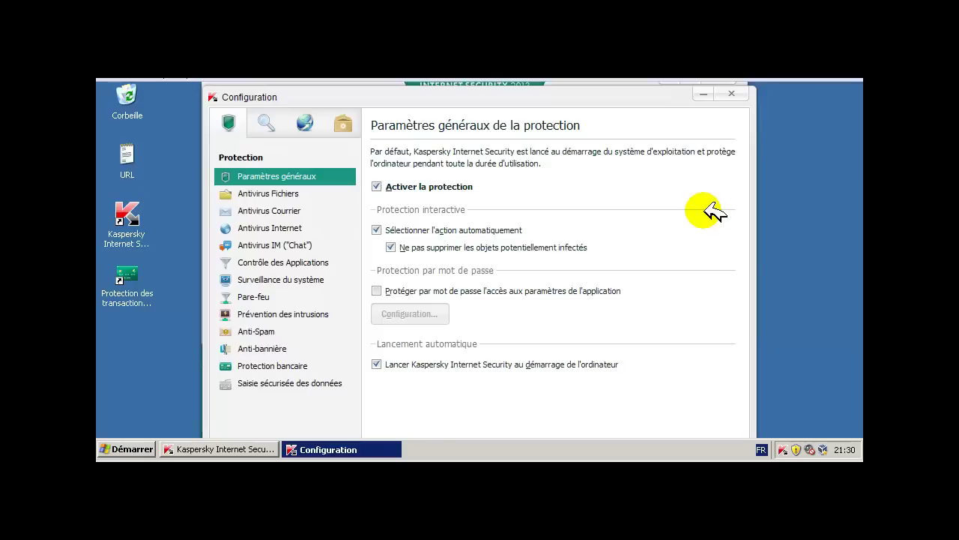
{"action": "left_click", "coordinate": [669, 193]}
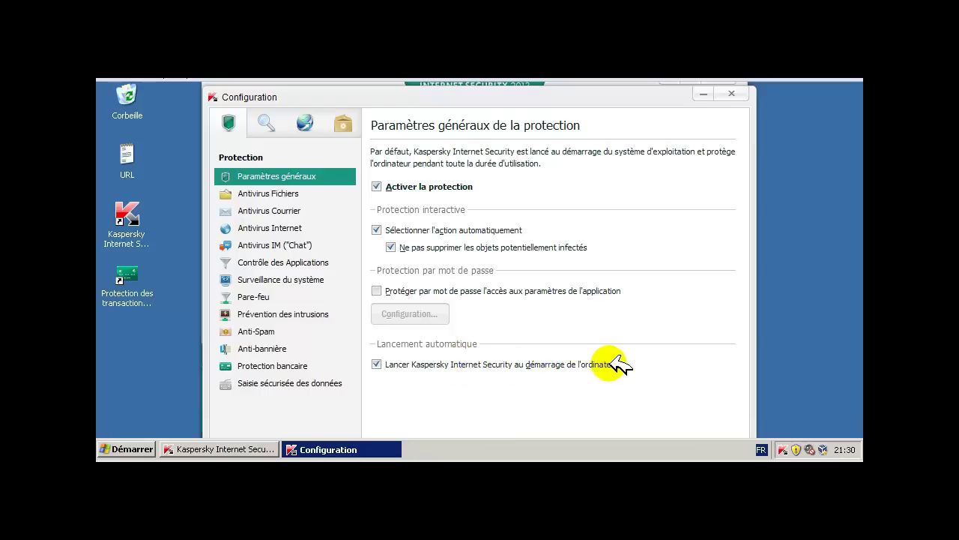
Review the protection settings for Antivirus Fichiers, Antivirus Courrier, Antivirus Internet and Antivirus IM ("Chat")
{"action": "left_click", "coordinate": [273, 192]}
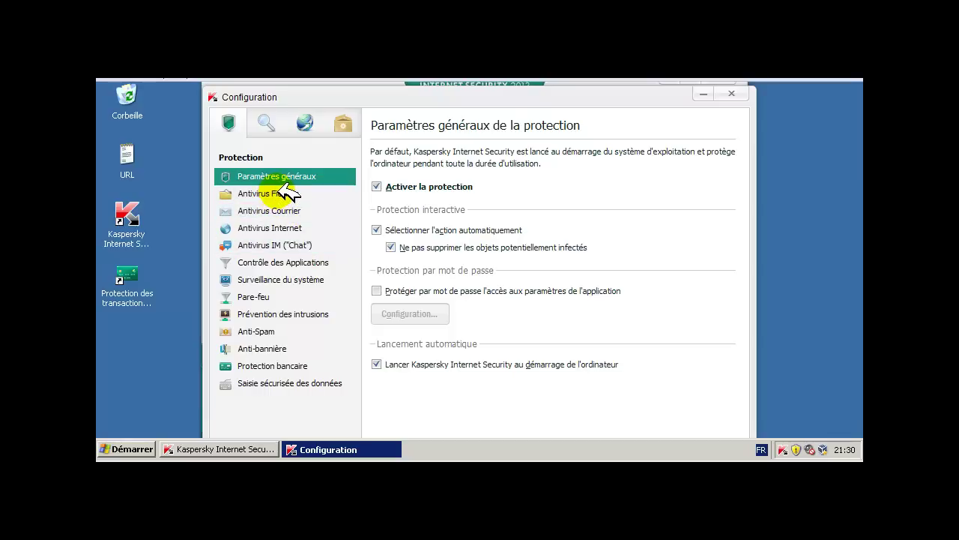
{"action": "left_click", "coordinate": [281, 191]}
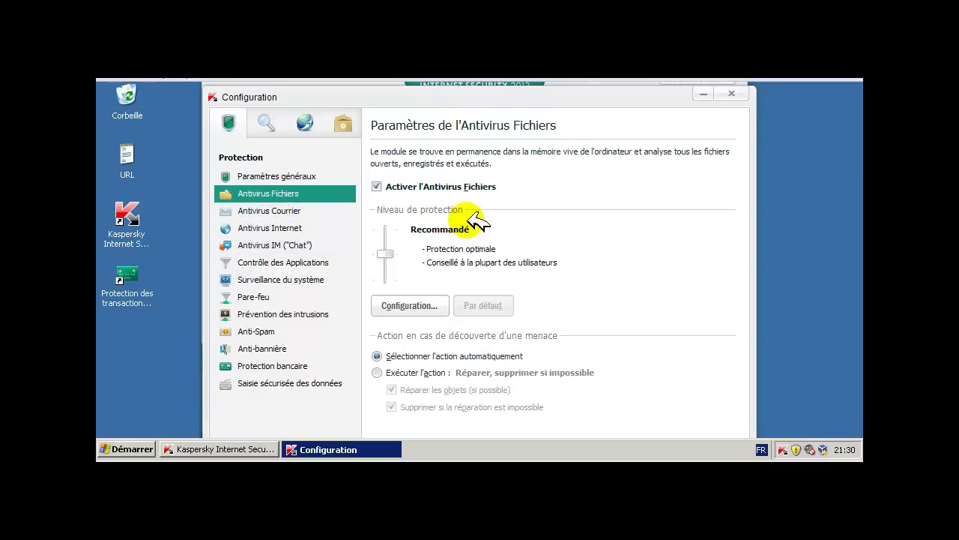
{"action": "left_click", "coordinate": [274, 210]}
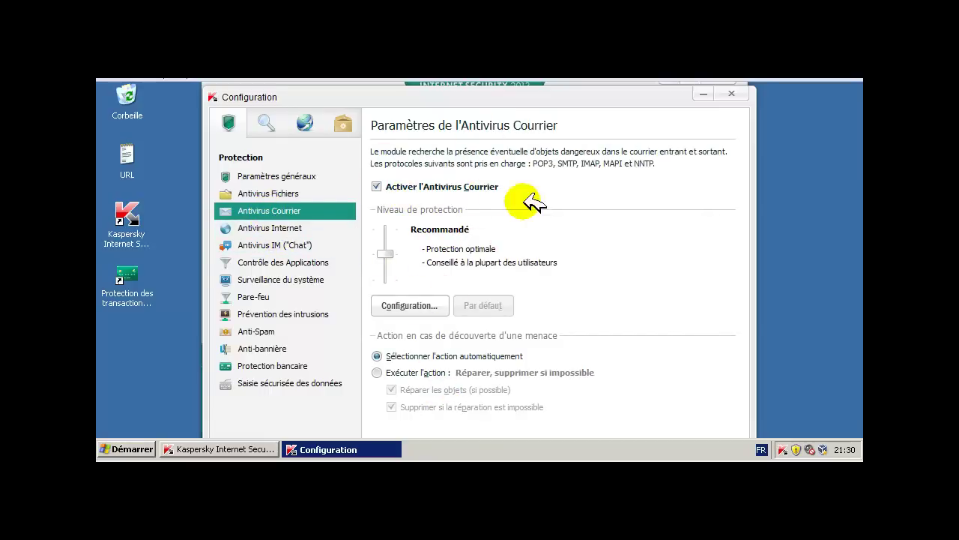
{"action": "left_click", "coordinate": [292, 228]}
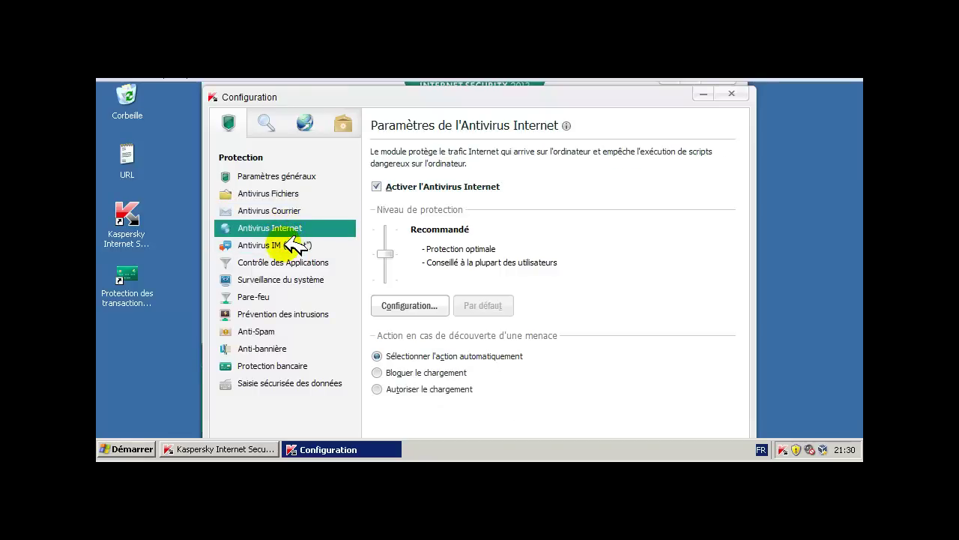
{"action": "left_click", "coordinate": [294, 244]}
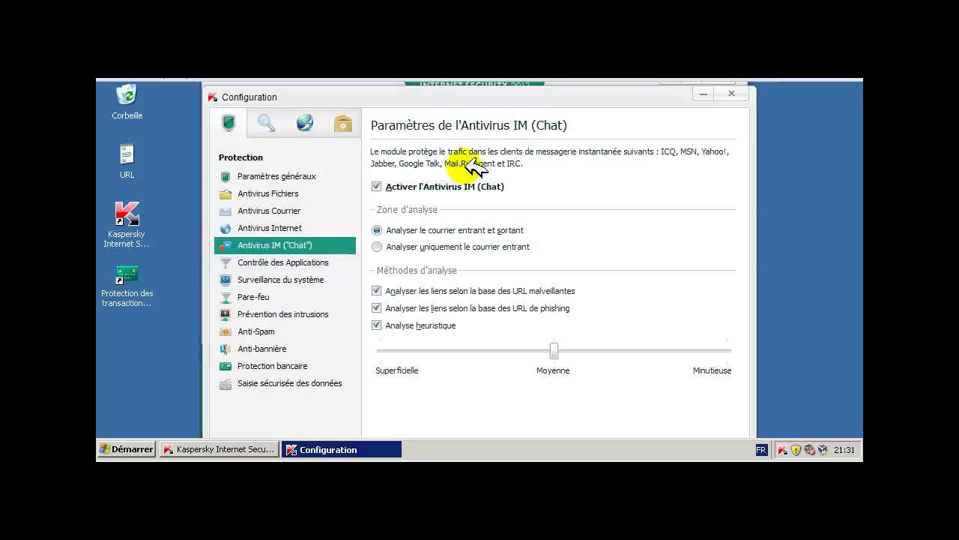
Examine the settings for Contrôle des Applications, Surveillance du système, Pare-feu and Prévention des intrusions
{"action": "left_click", "coordinate": [312, 257]}
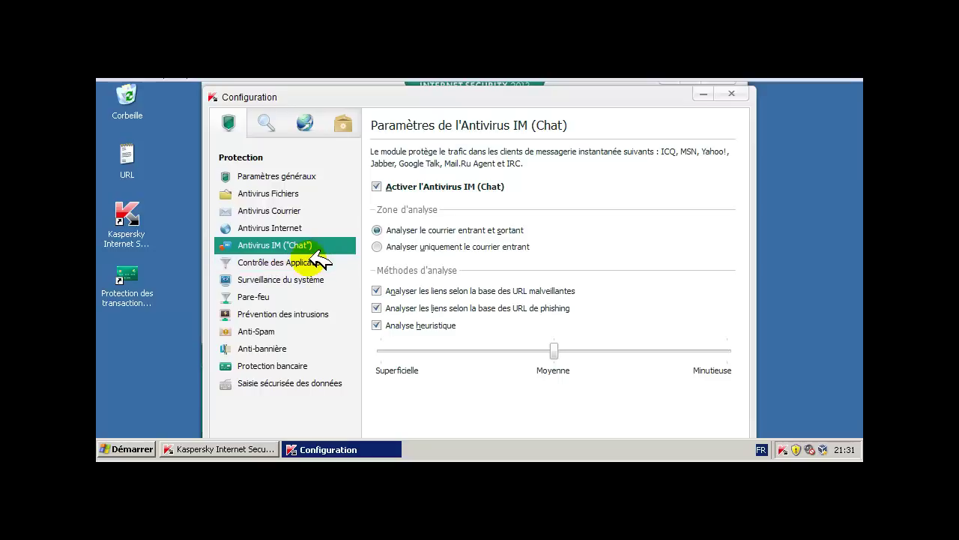
{"action": "left_click", "coordinate": [315, 258]}
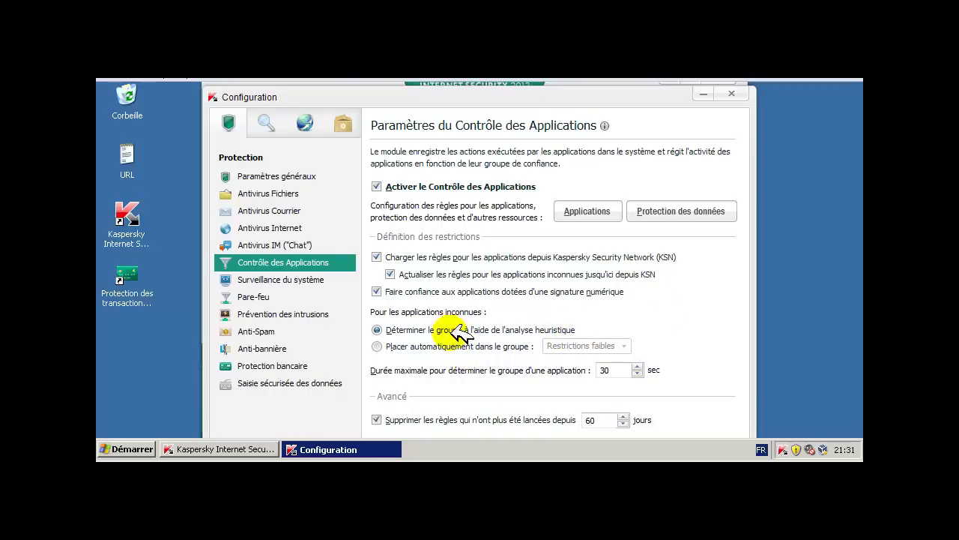
{"action": "left_click", "coordinate": [279, 283]}
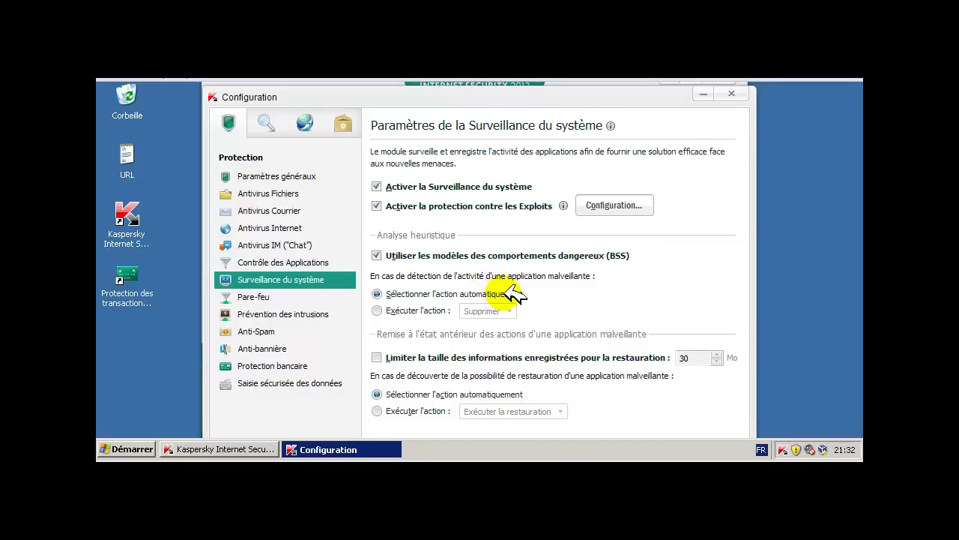
{"action": "left_click", "coordinate": [255, 296]}
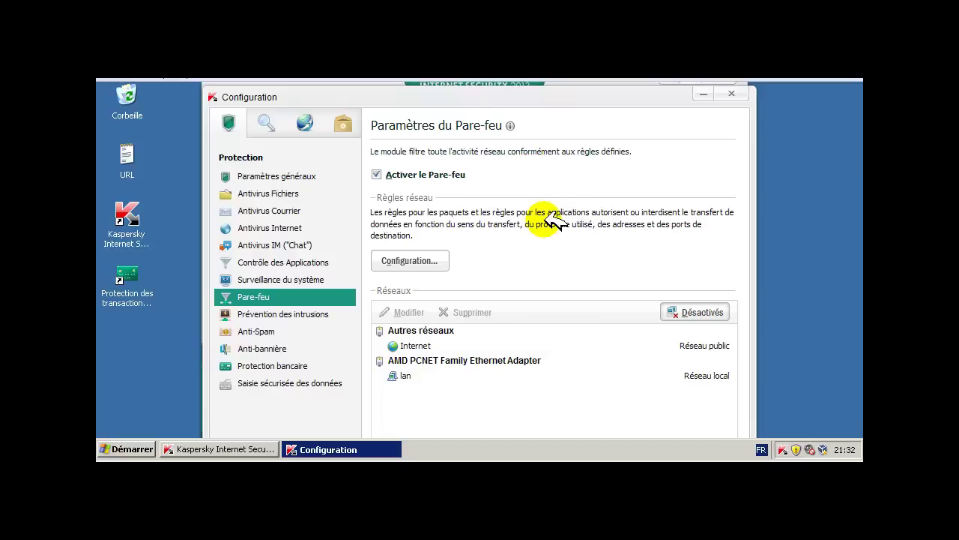
{"action": "left_click", "coordinate": [292, 315]}
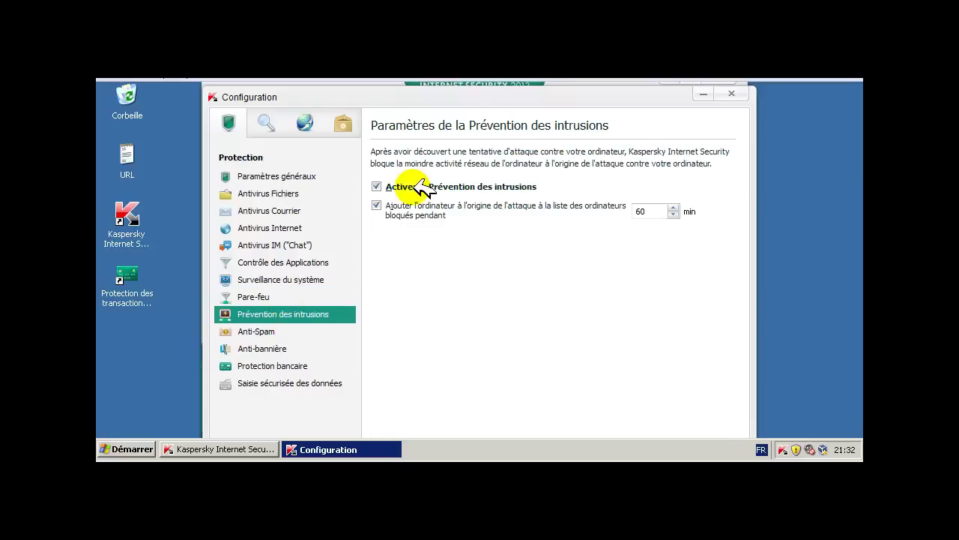
Review the Anti-Spam, Anti-bannière, Protection bancaire and Saisie sécurisée des données settings, plus the general scan and update settings
{"action": "left_click", "coordinate": [264, 329]}
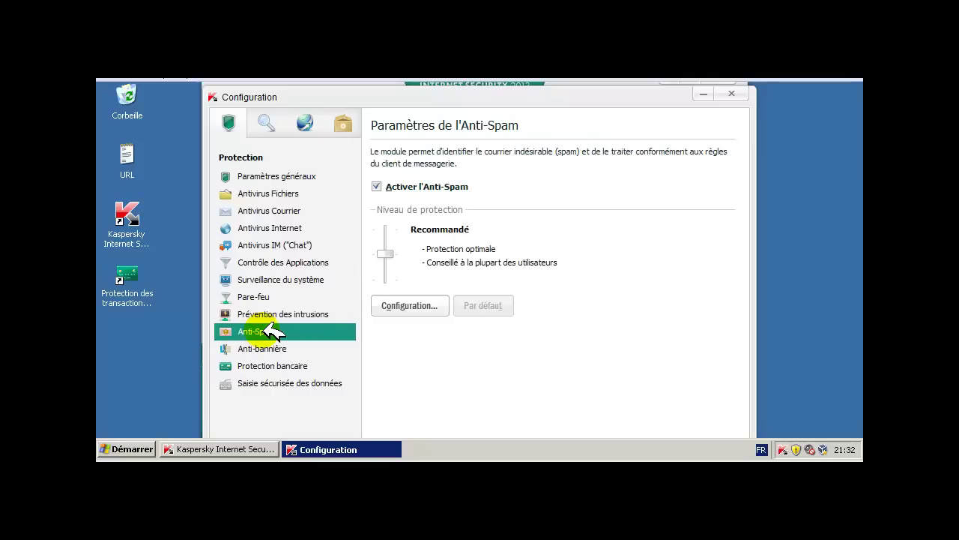
{"action": "left_click", "coordinate": [272, 348]}
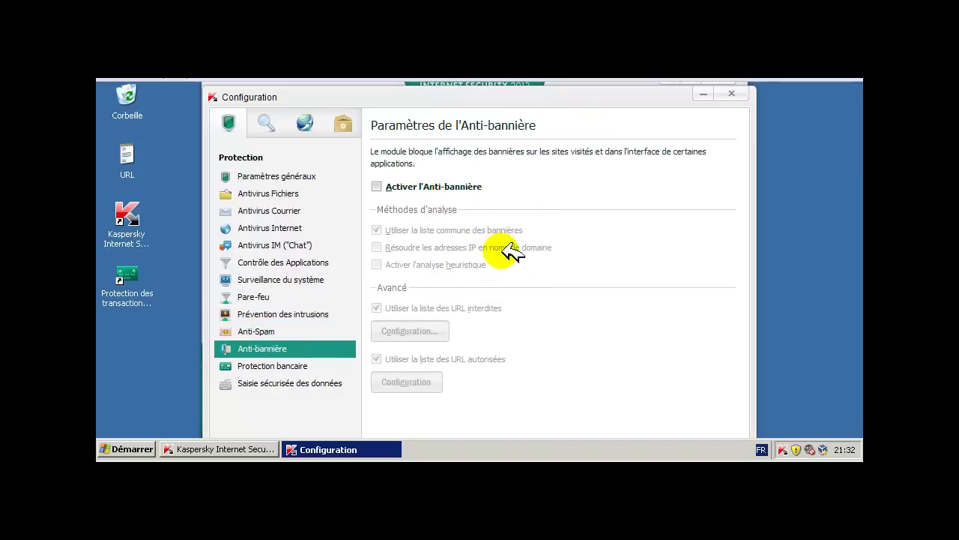
{"action": "left_click", "coordinate": [289, 367]}
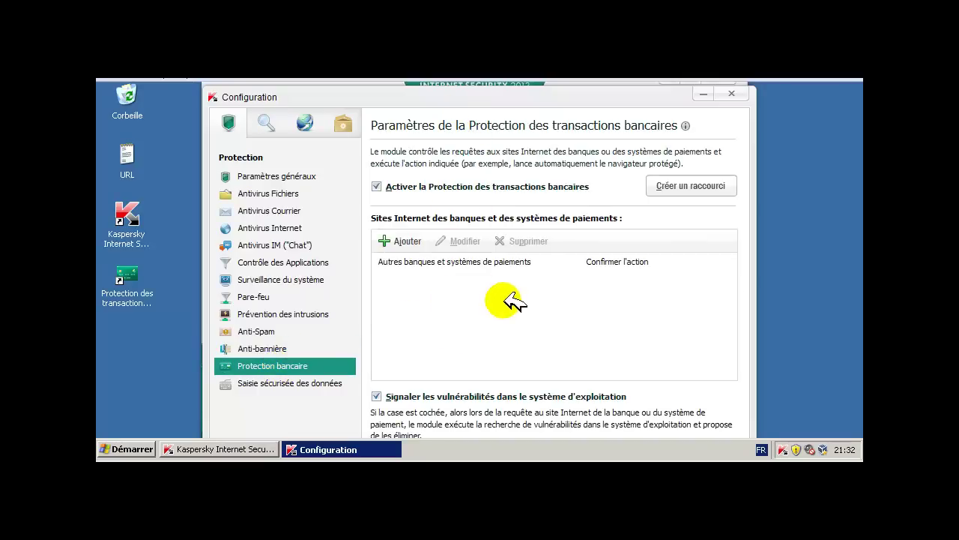
{"action": "left_click", "coordinate": [325, 383]}
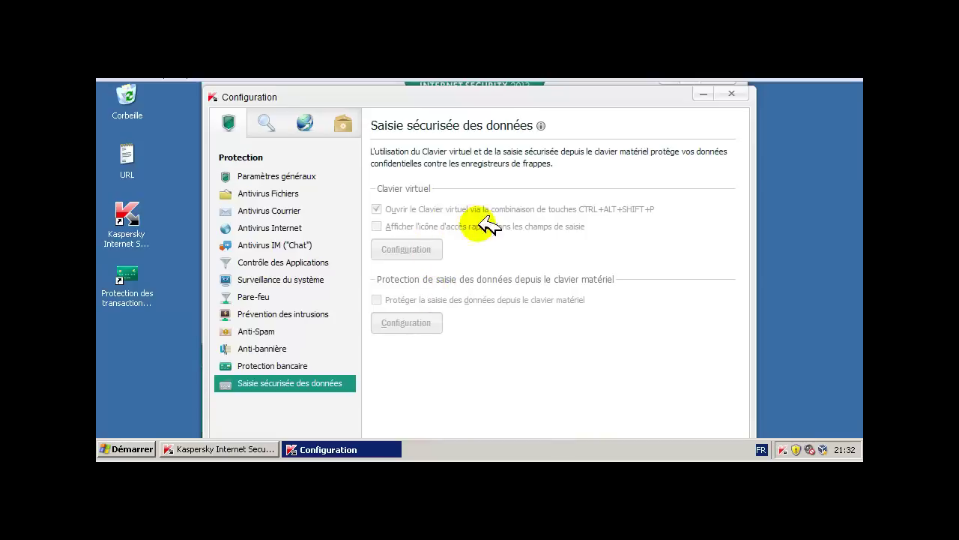
{"action": "left_click", "coordinate": [270, 122]}
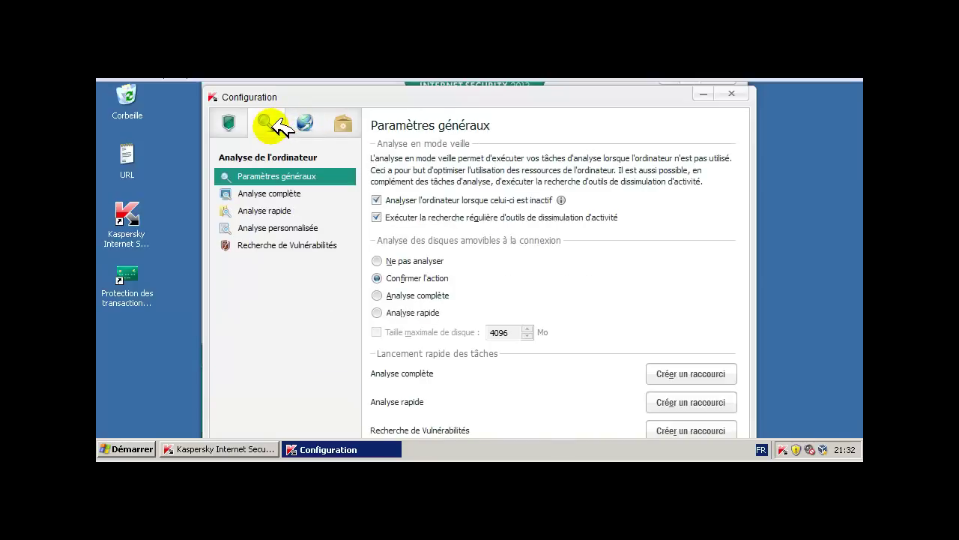
{"action": "left_click", "coordinate": [305, 122]}
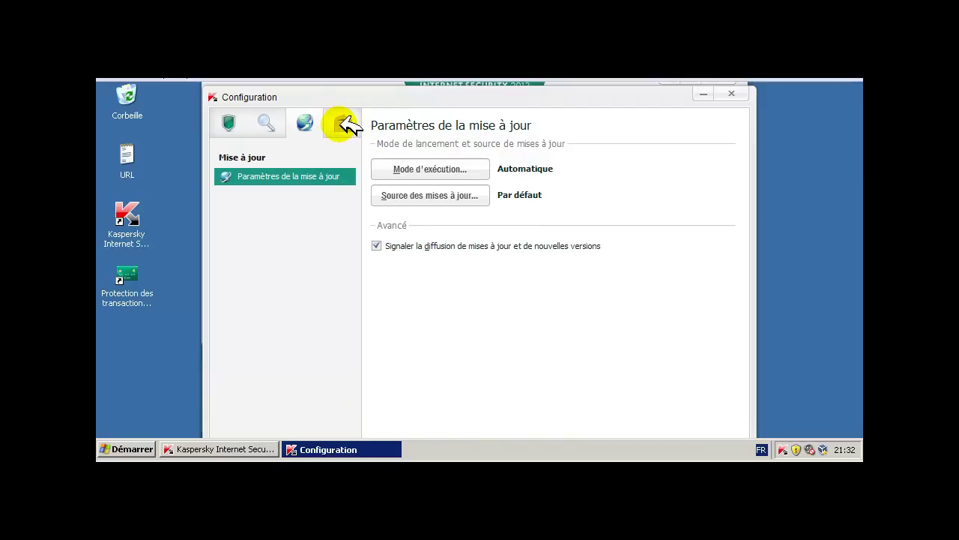
Enable detection of "Autres programmes (riskwares,...)" in the advanced Menaces et exclusions settings and confirm the choice
{"action": "left_click", "coordinate": [342, 122]}
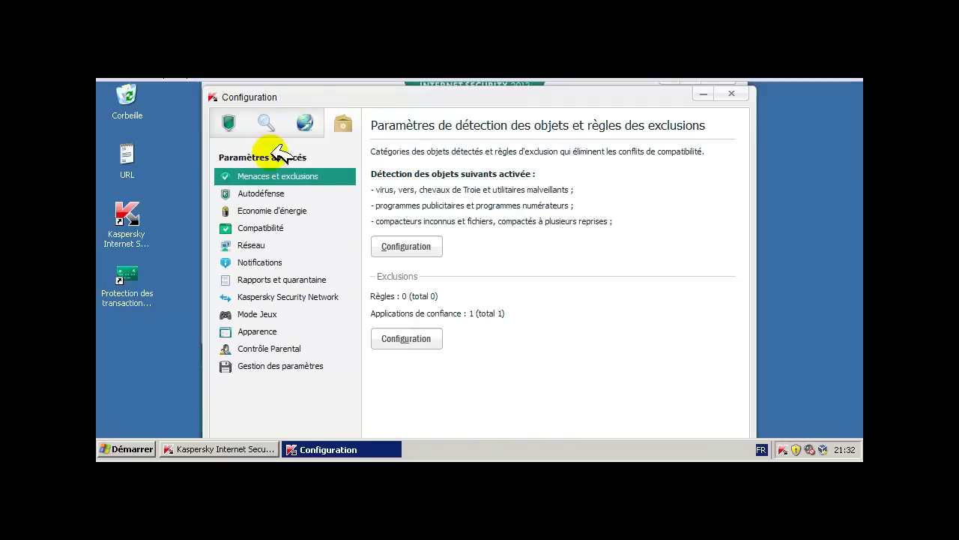
{"action": "left_click", "coordinate": [422, 246]}
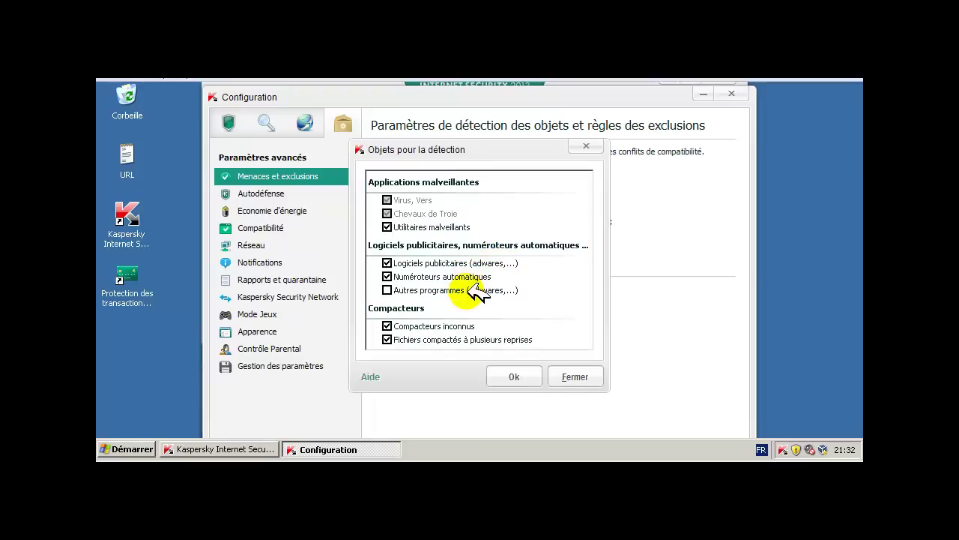
{"action": "left_click", "coordinate": [386, 290]}
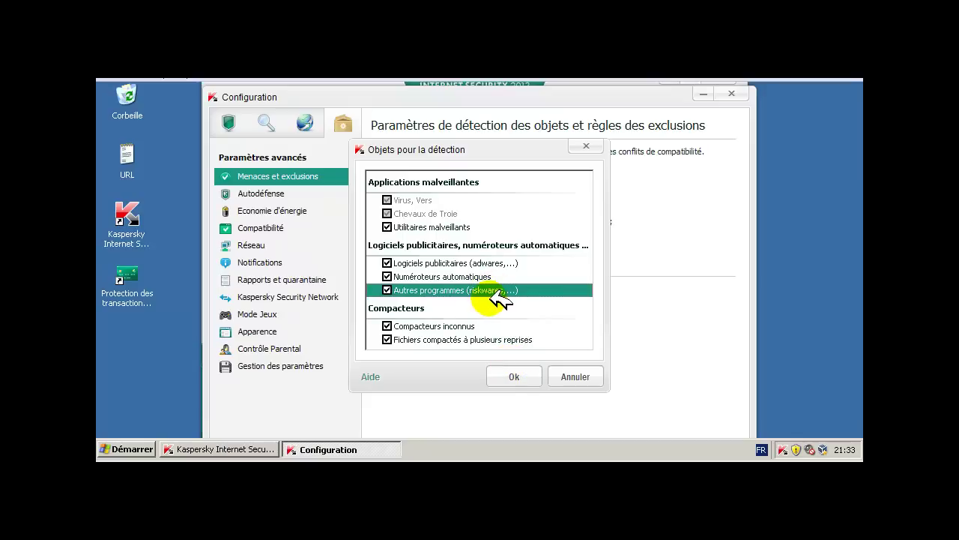
{"action": "left_click", "coordinate": [512, 373]}
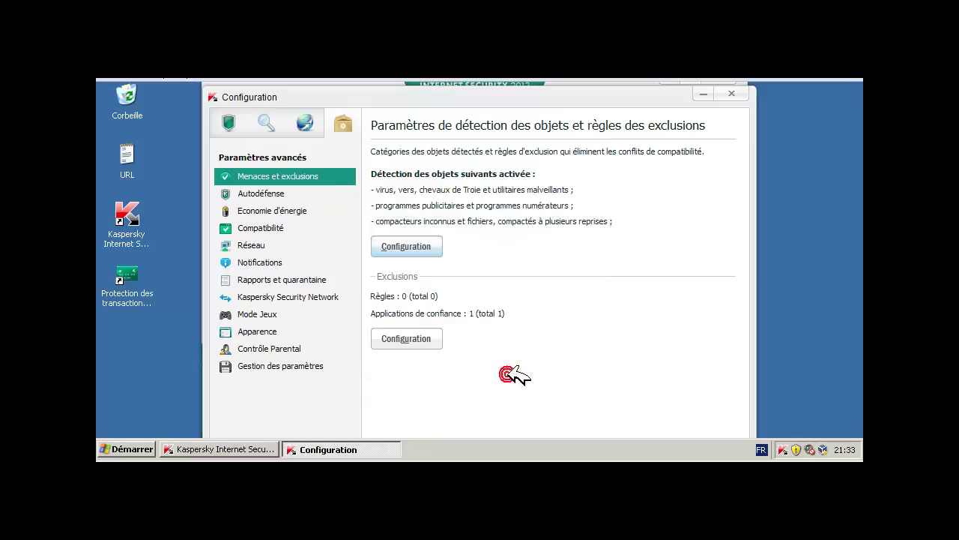
Check the Autodéfense and Economie d'énergie settings, and in Compatibilité enable yielding resources at computer startup and to other applications
{"action": "left_click", "coordinate": [268, 194]}
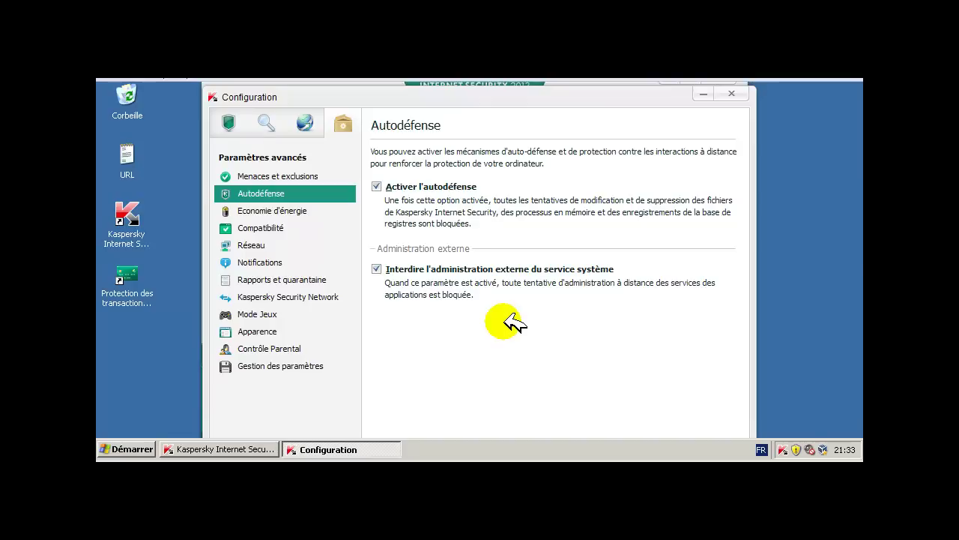
{"action": "left_click", "coordinate": [281, 215]}
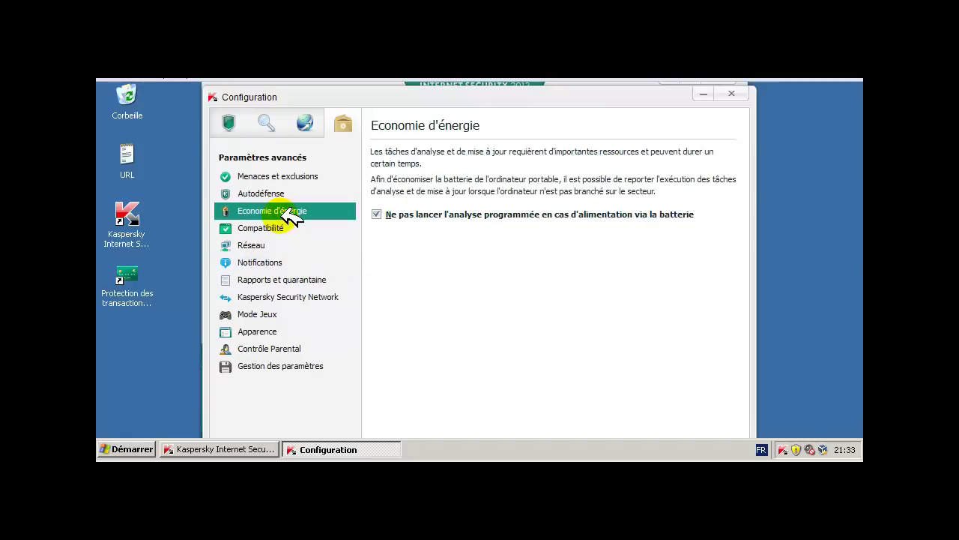
{"action": "left_click", "coordinate": [282, 229]}
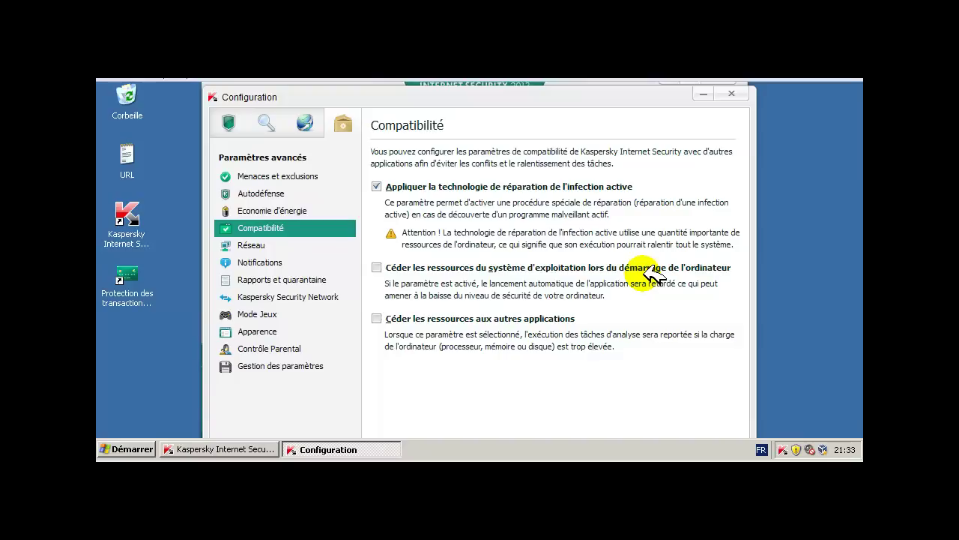
{"action": "left_click", "coordinate": [375, 267]}
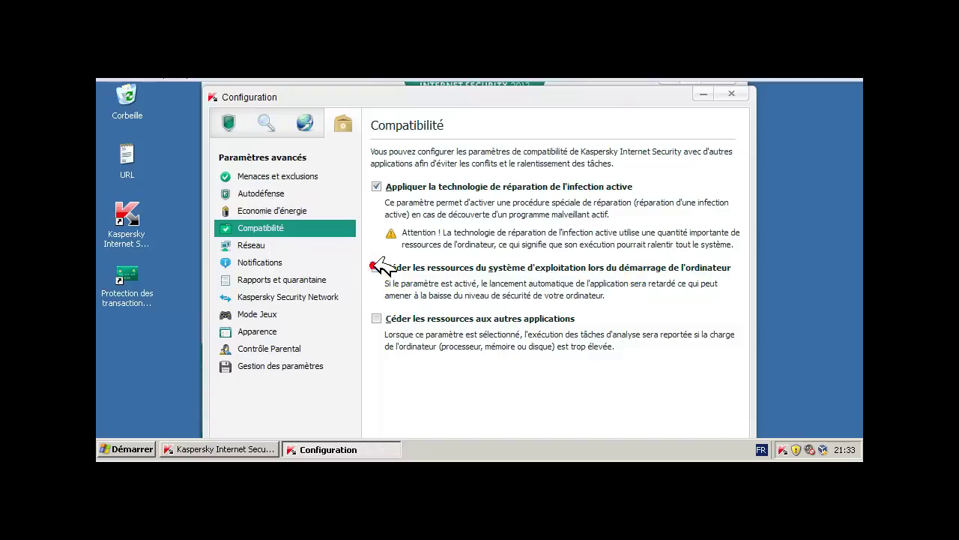
{"action": "left_click", "coordinate": [376, 319]}
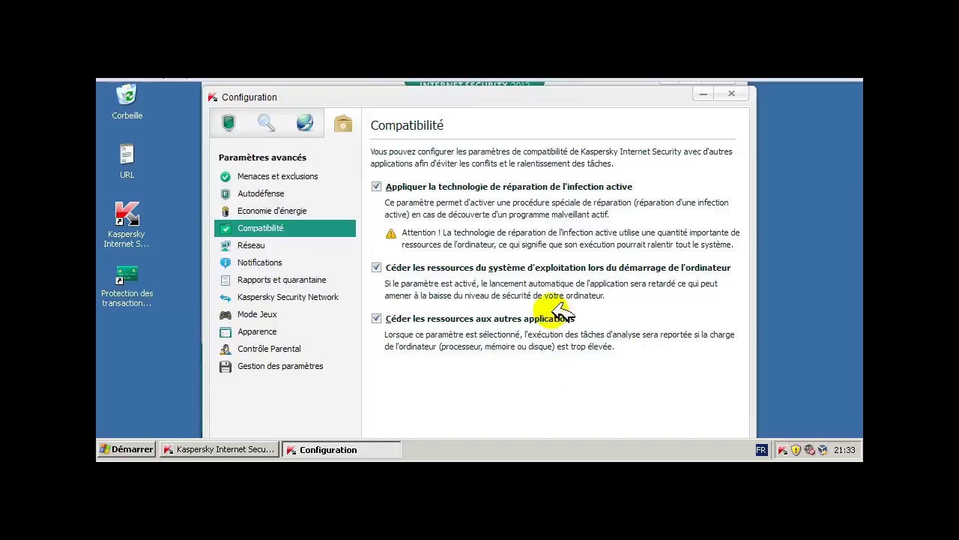
Review the remaining advanced settings from Réseau and Notifications through Kaspersky Security Network, Mode Jeux, Apparence and Contrôle Parental to Gestion des paramètres
{"action": "left_click", "coordinate": [261, 244]}
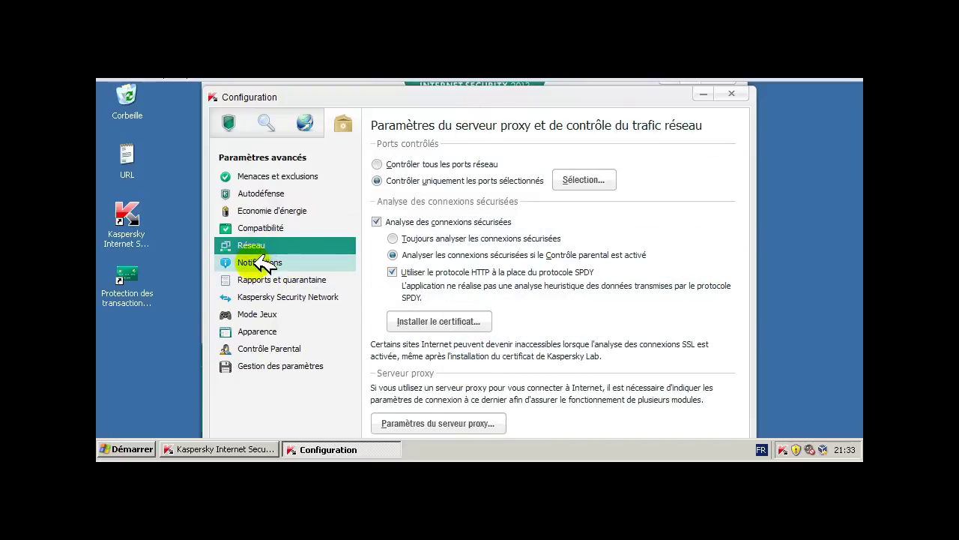
{"action": "left_click", "coordinate": [263, 262]}
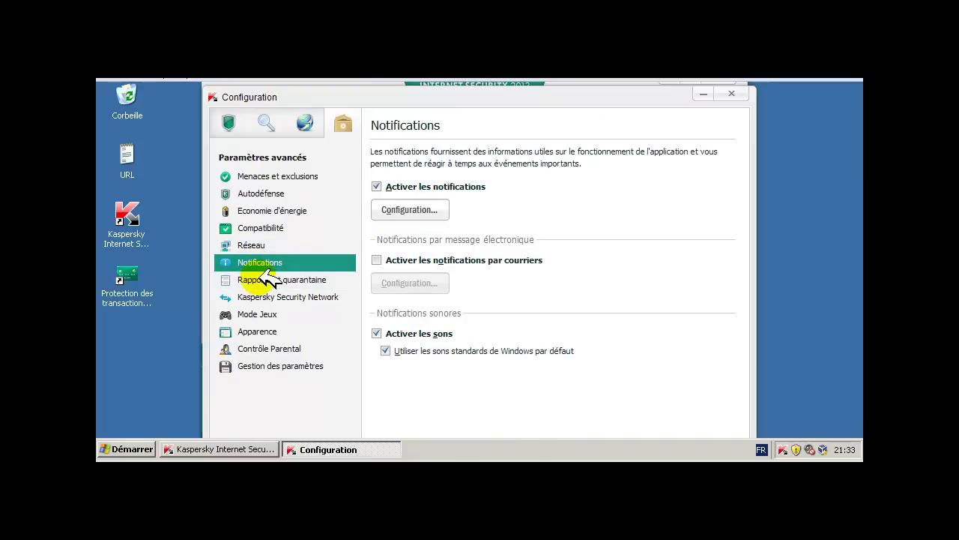
{"action": "left_click", "coordinate": [266, 279]}
{"action": "left_click", "coordinate": [270, 296]}
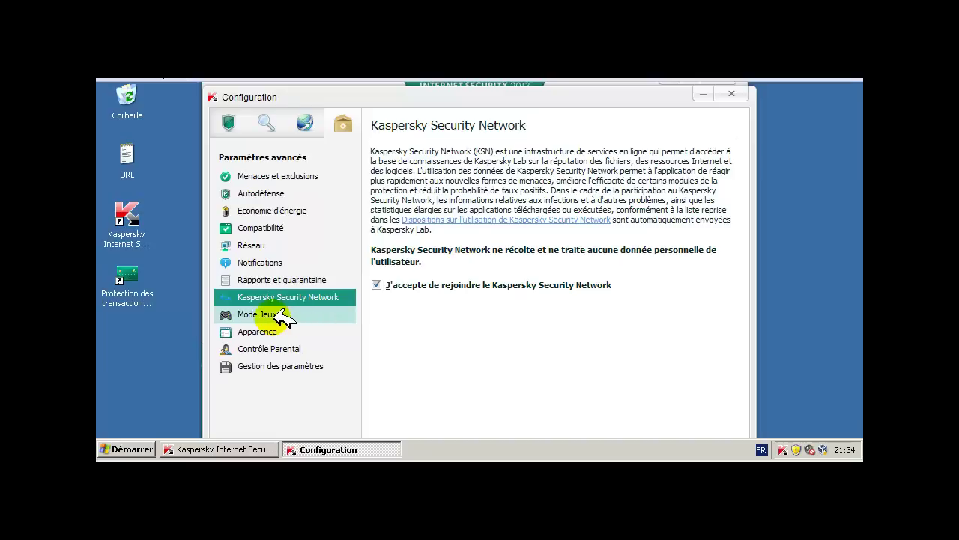
{"action": "left_click", "coordinate": [277, 313]}
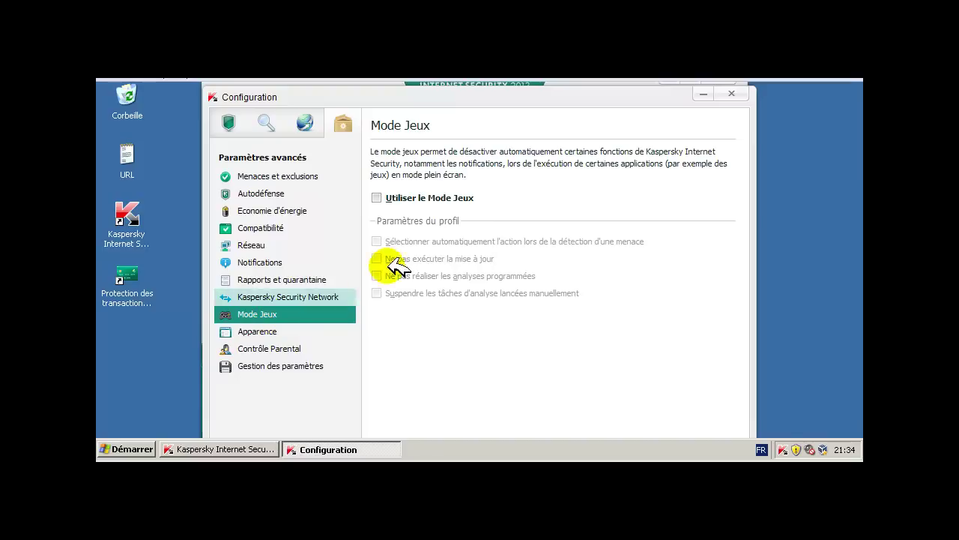
{"action": "left_click", "coordinate": [288, 332]}
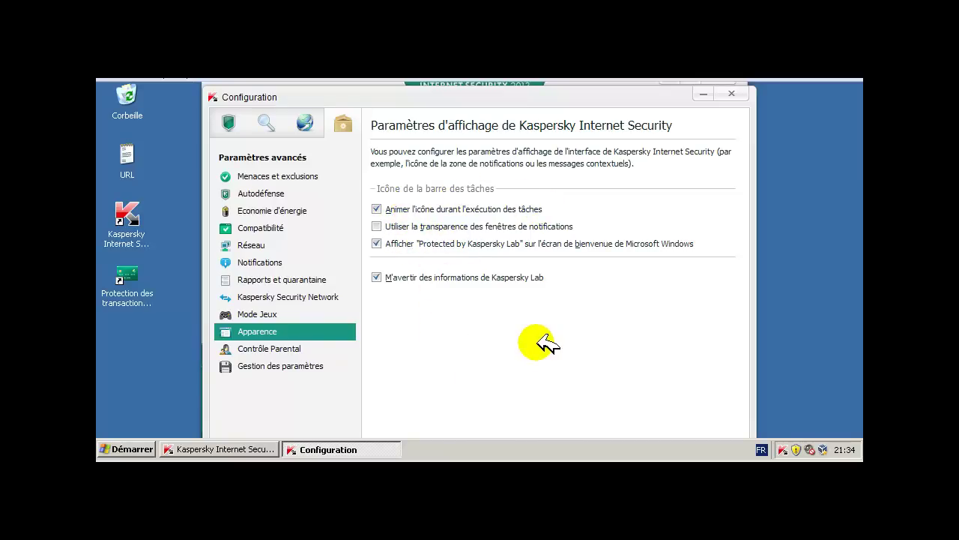
{"action": "left_click", "coordinate": [266, 349]}
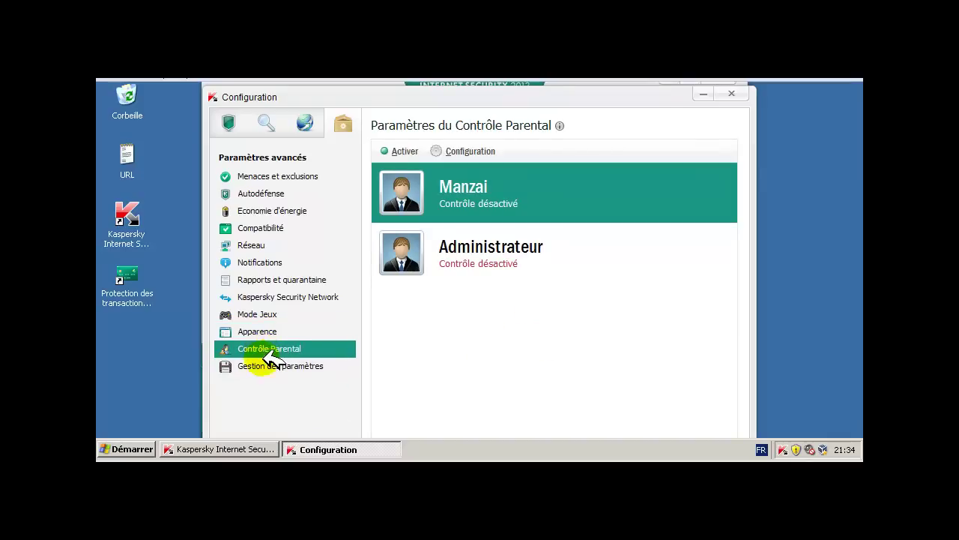
{"action": "left_click", "coordinate": [270, 366]}
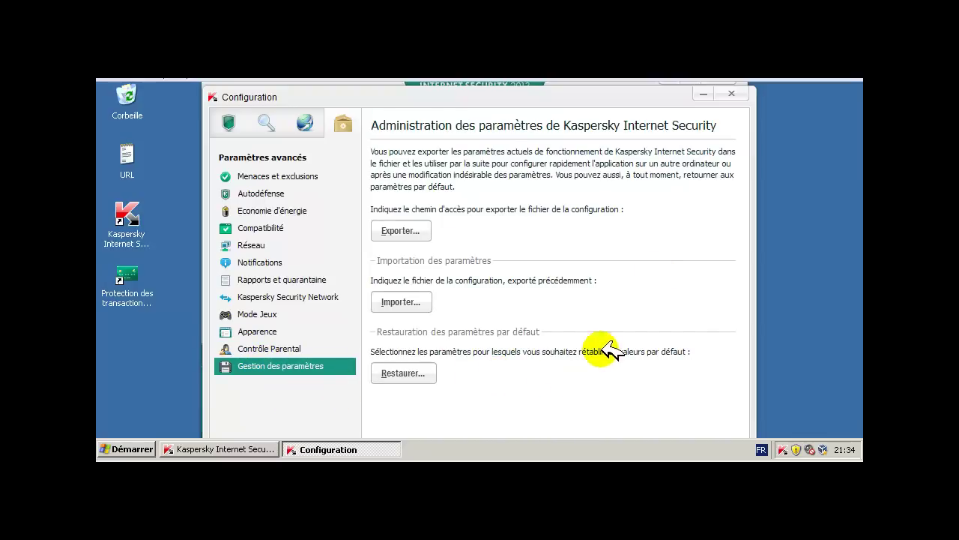
Close the Kaspersky configuration and main windows and open the URL text file from the desktop
{"action": "left_click", "coordinate": [732, 93]}
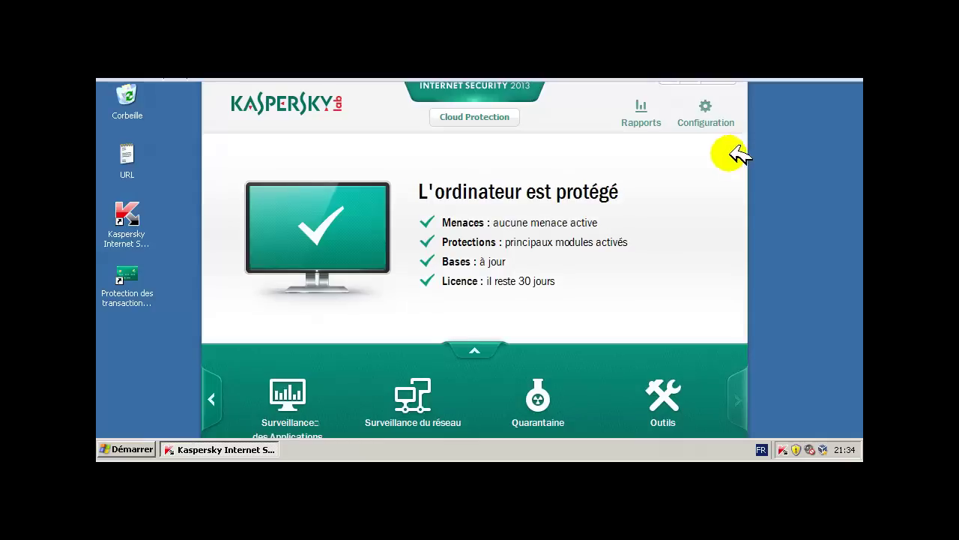
{"action": "left_click", "coordinate": [734, 85]}
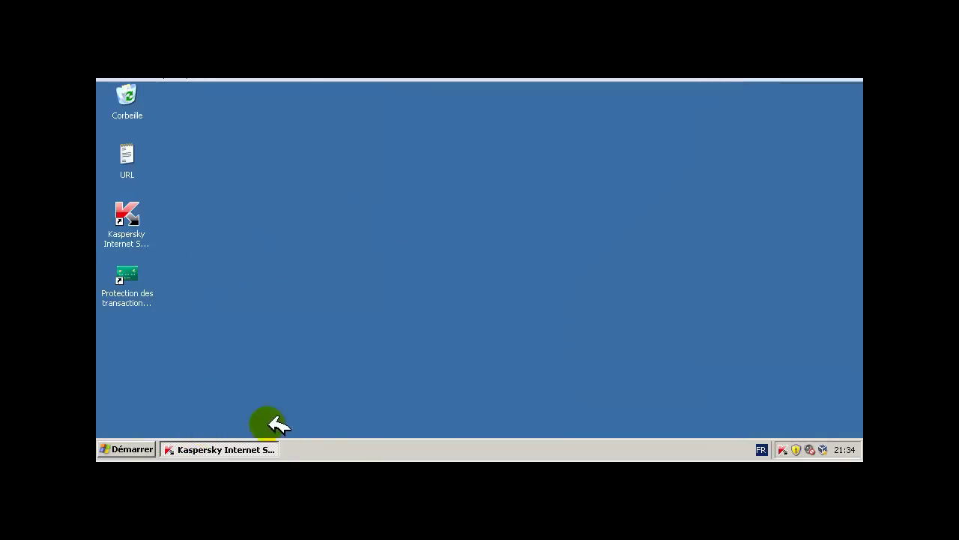
{"action": "left_click", "coordinate": [129, 156]}
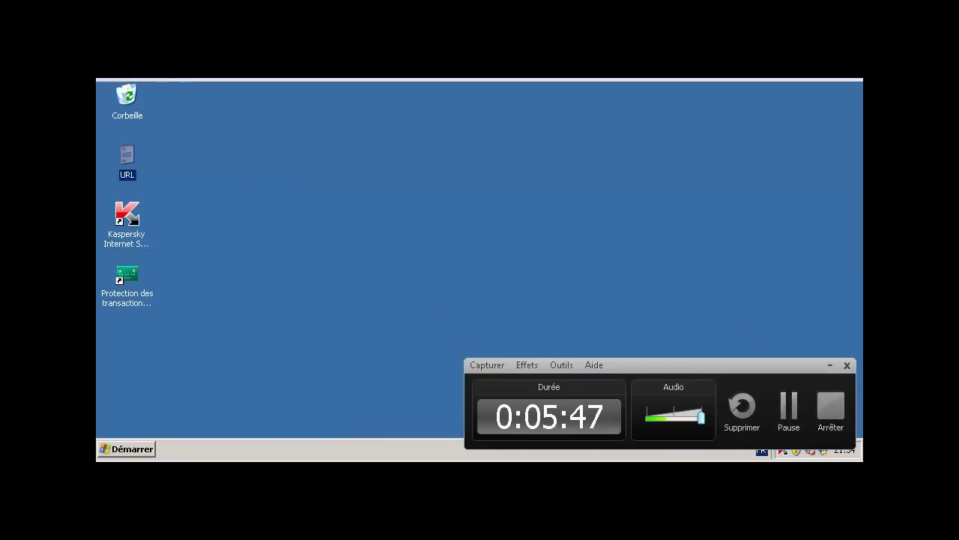
{"action": "left_click", "coordinate": [788, 405]}
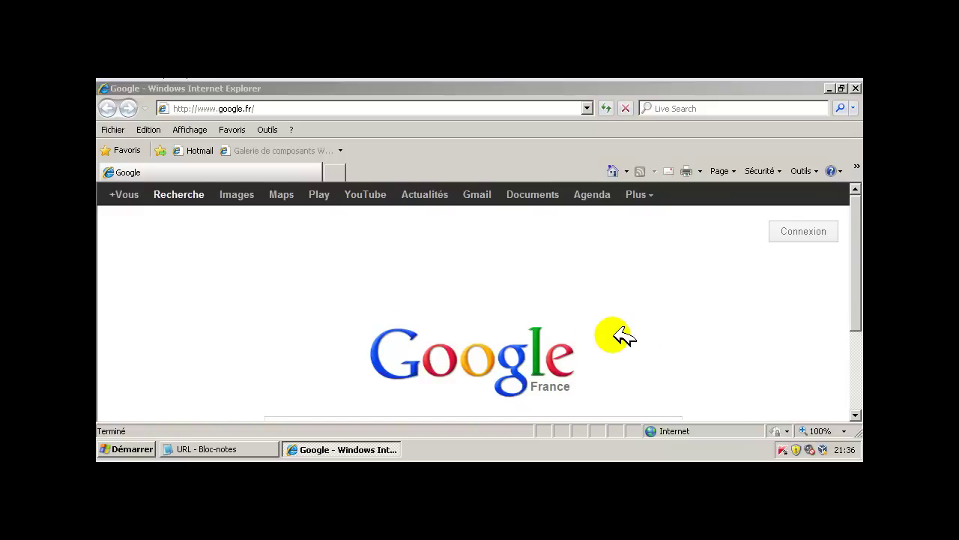
Switch to the URL list in Bloc-notes and copy entry 1's address, bobinlaminasyonmakinalari.com/dCozvB.exe
{"action": "left_click", "coordinate": [252, 444]}
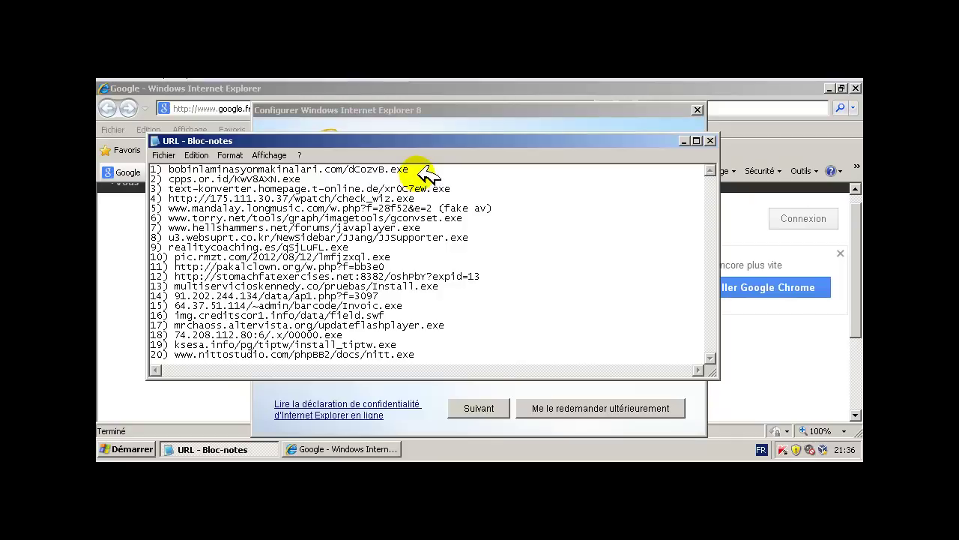
{"action": "left_click_drag", "start_coordinate": [411, 169], "coordinate": [171, 166]}
{"action": "key", "text": "ctrl+c"}
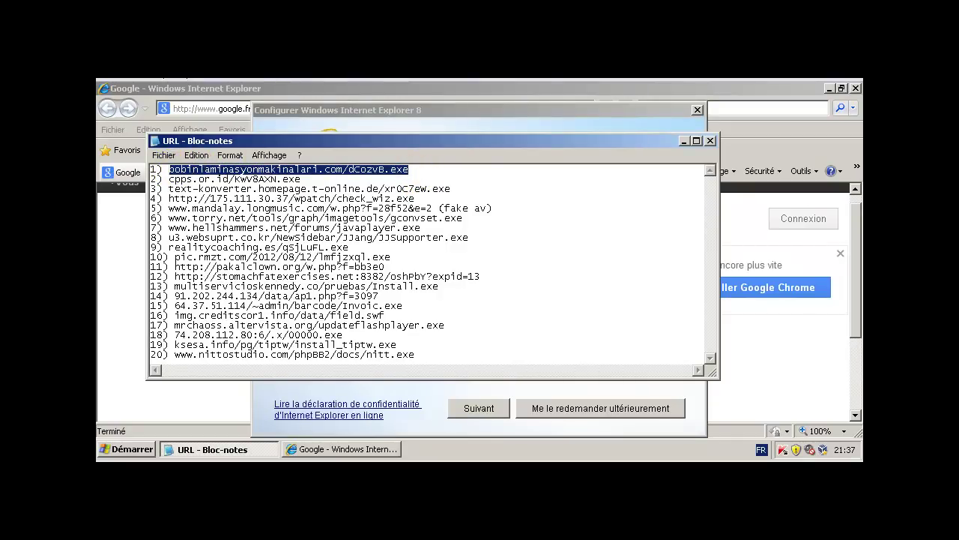
In Internet Explorer, close the welcome setup and the extra gallery tab, and go to bobinlaminasyonmakinalari.com/dCozvB.exe
{"action": "left_click", "coordinate": [484, 118]}
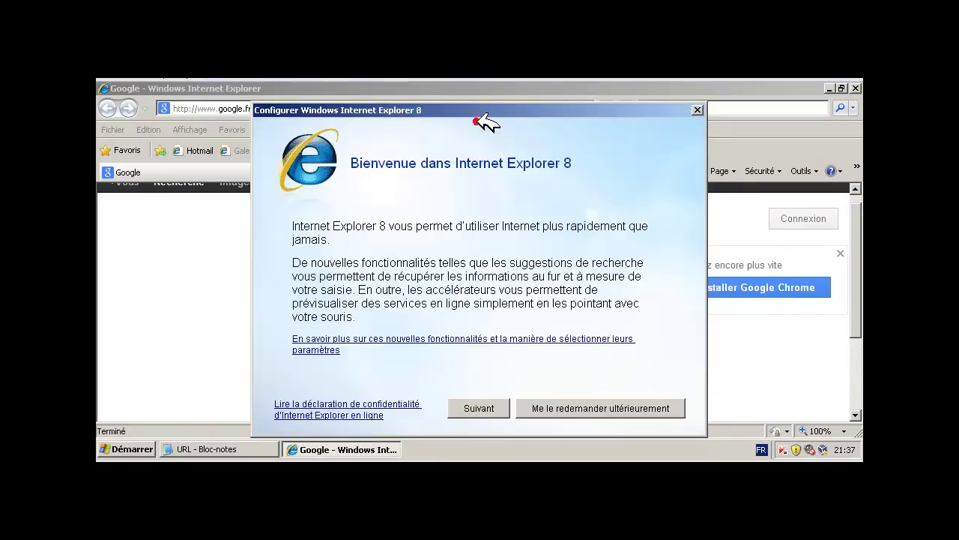
{"action": "left_click", "coordinate": [699, 109]}
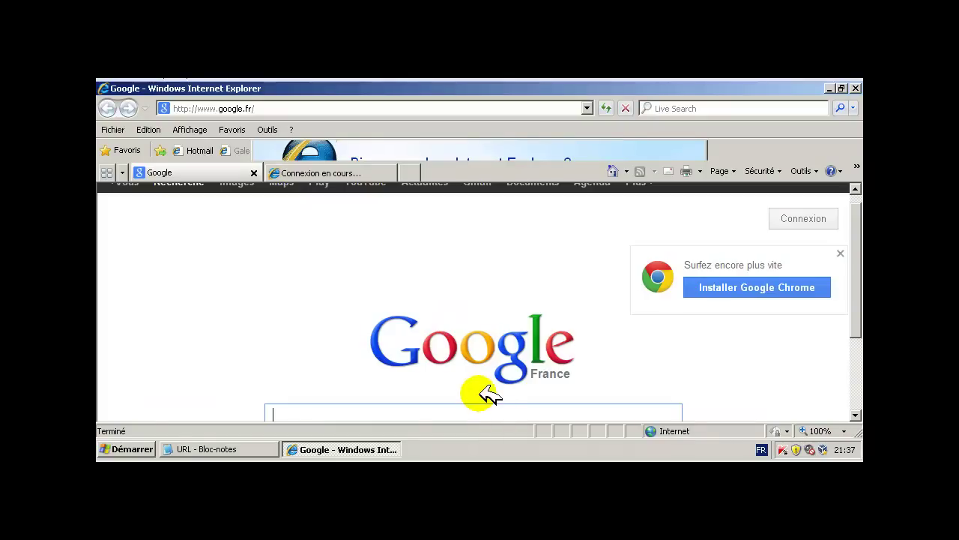
{"action": "left_click", "coordinate": [398, 176]}
{"action": "left_click", "coordinate": [387, 171]}
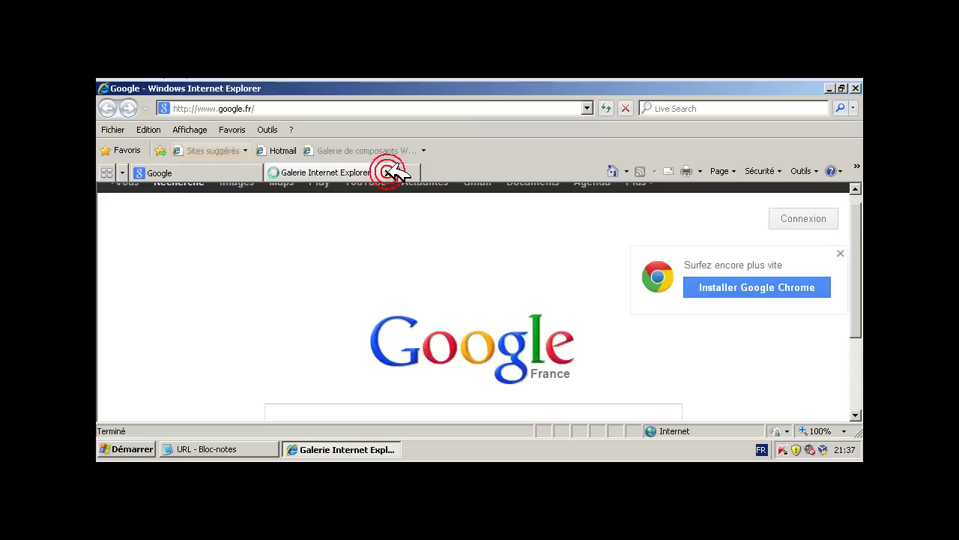
{"action": "left_click", "coordinate": [429, 109]}
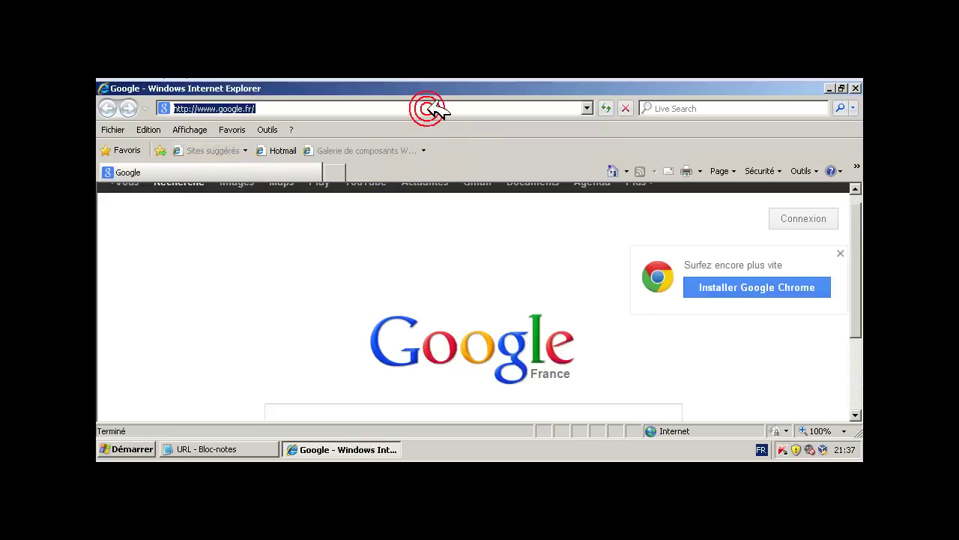
{"action": "key", "text": "ctrl+v"}
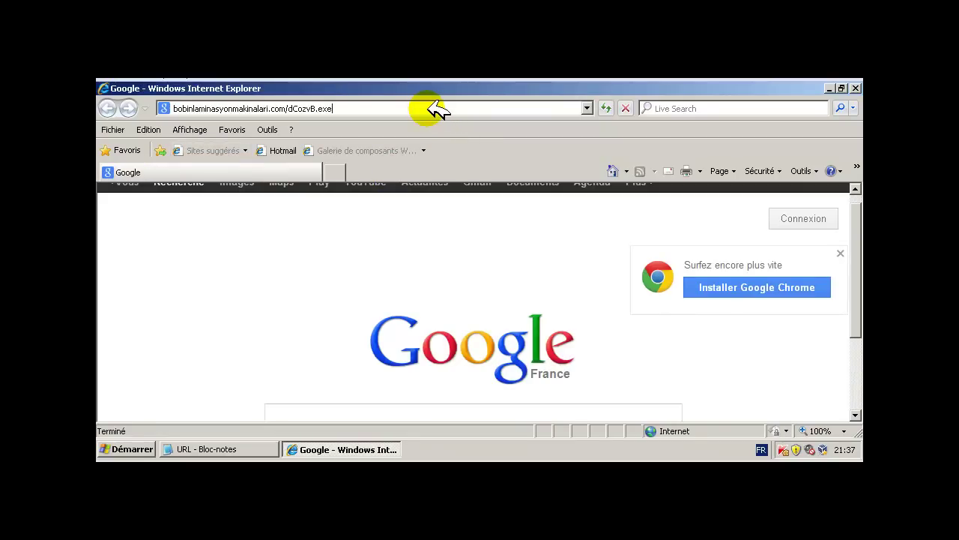
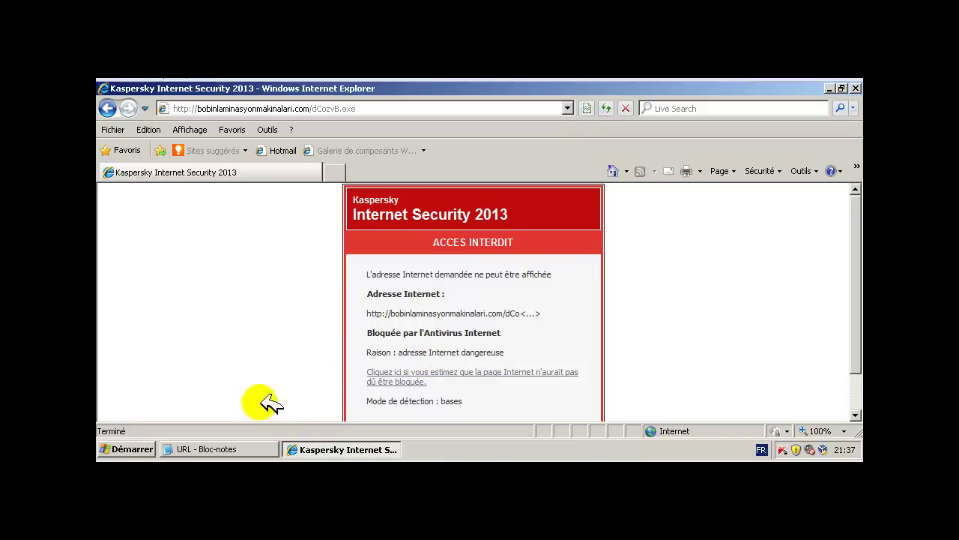
Mark entry 1 in the Bloc-notes URL list with "v" before its address
{"action": "left_click", "coordinate": [233, 447]}
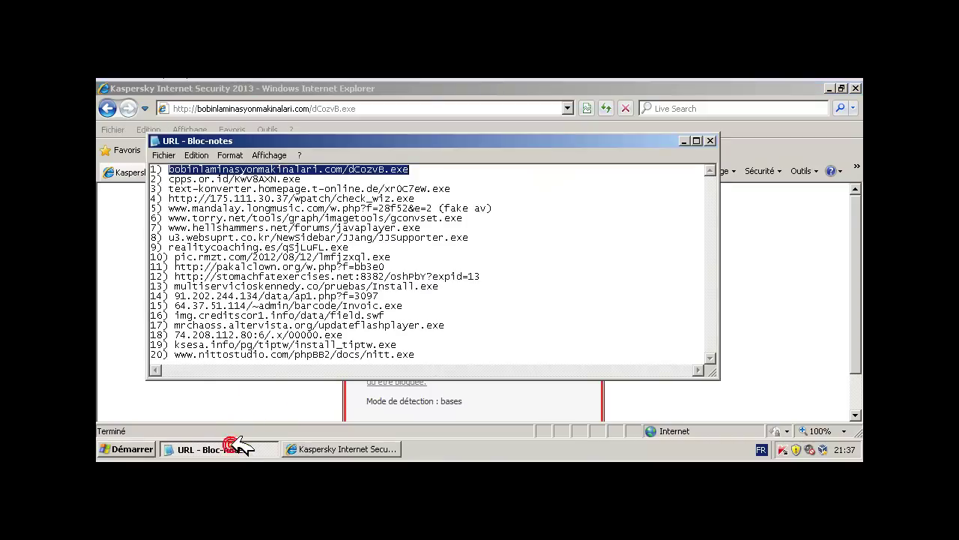
{"action": "left_click", "coordinate": [173, 171]}
{"action": "type", "text": "v"}
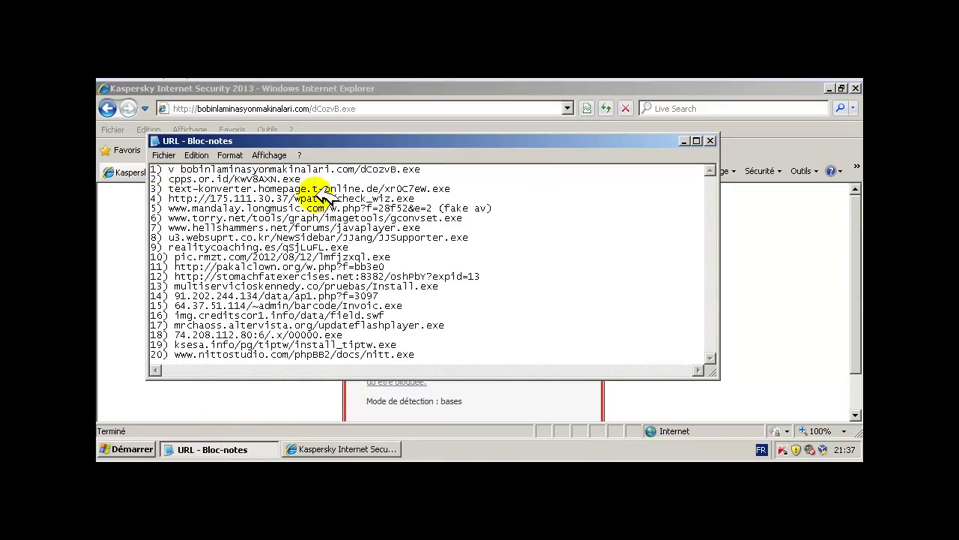
Load entry 2's address, cpps.or.id/KwV8AXN.exe, in Internet Explorer and run the downloaded file despite the unknown publisher
{"action": "left_click_drag", "start_coordinate": [314, 180], "coordinate": [177, 182]}
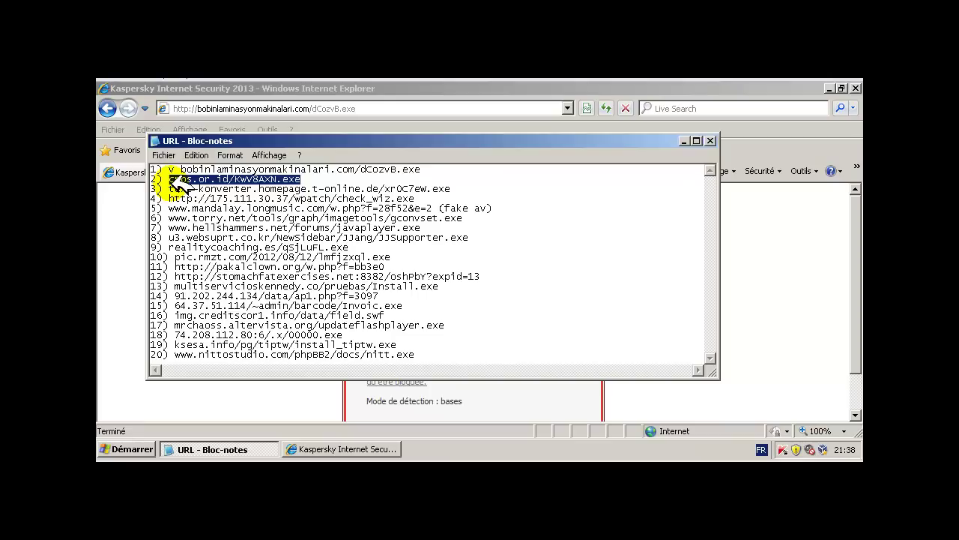
{"action": "left_click", "coordinate": [146, 215]}
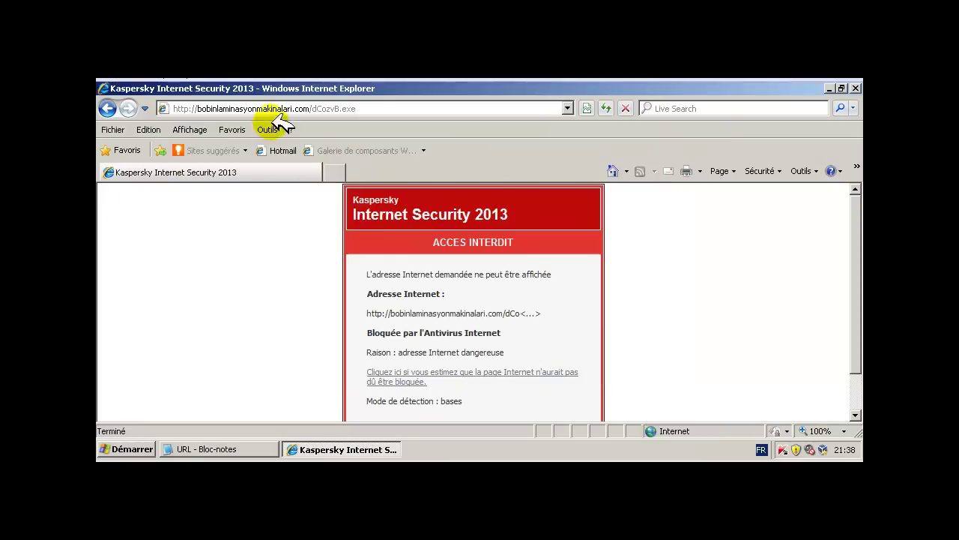
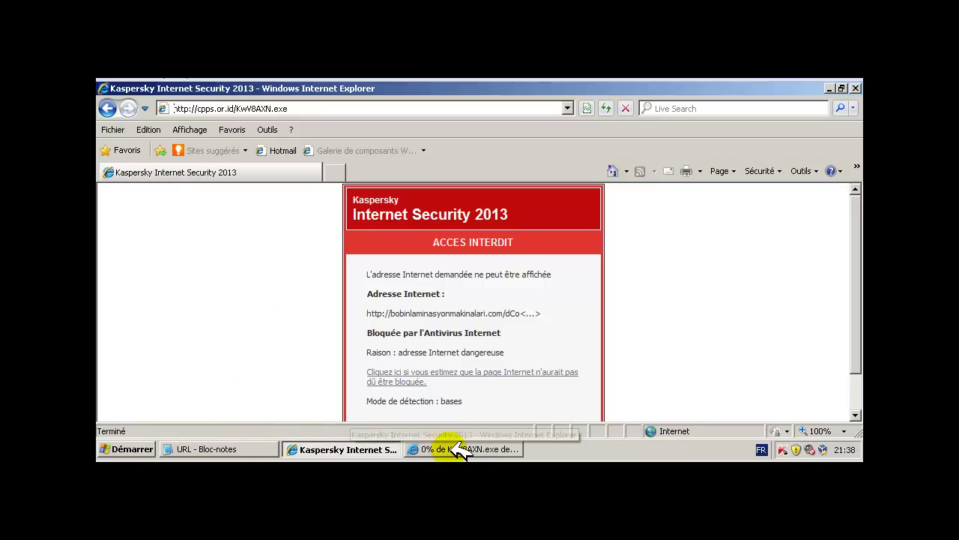
{"action": "left_click", "coordinate": [491, 447]}
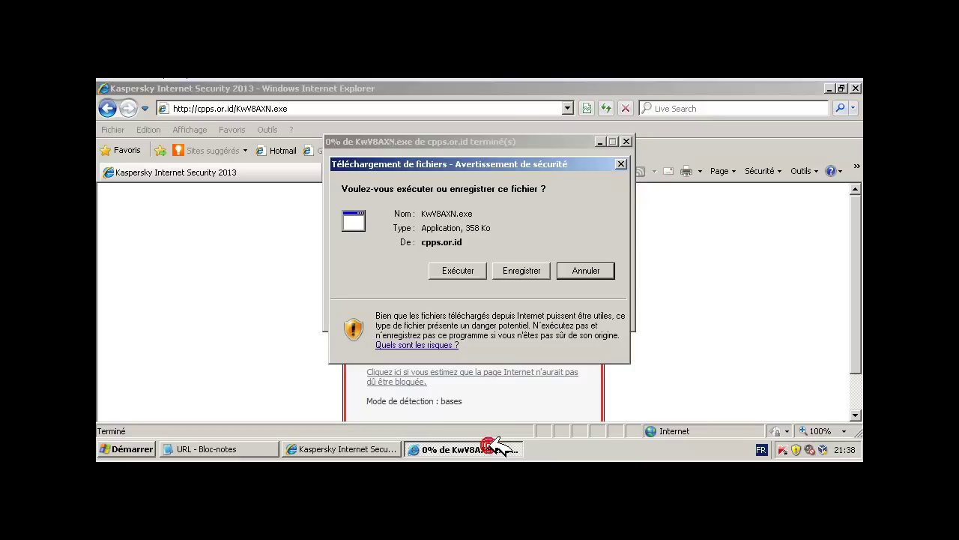
{"action": "left_click", "coordinate": [459, 272]}
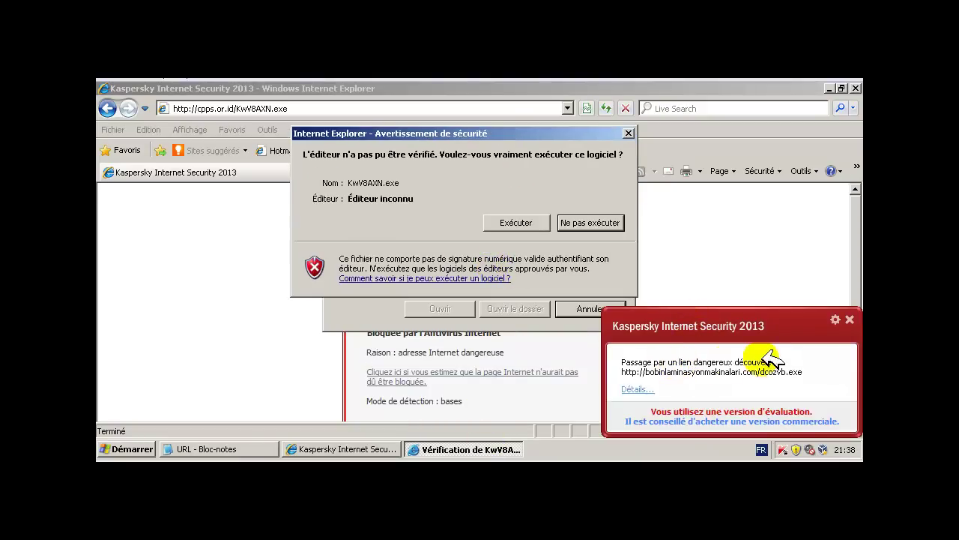
{"action": "left_click", "coordinate": [851, 319]}
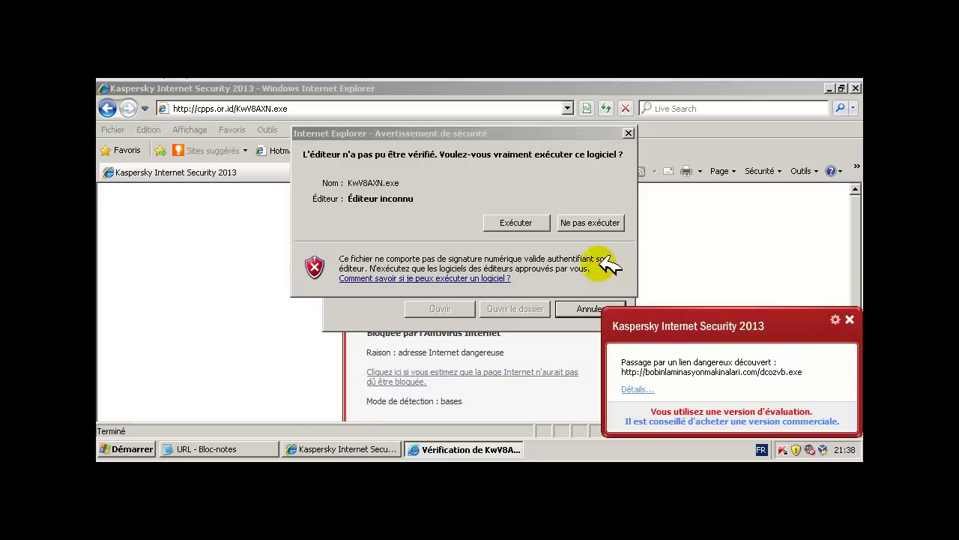
{"action": "left_click", "coordinate": [515, 222]}
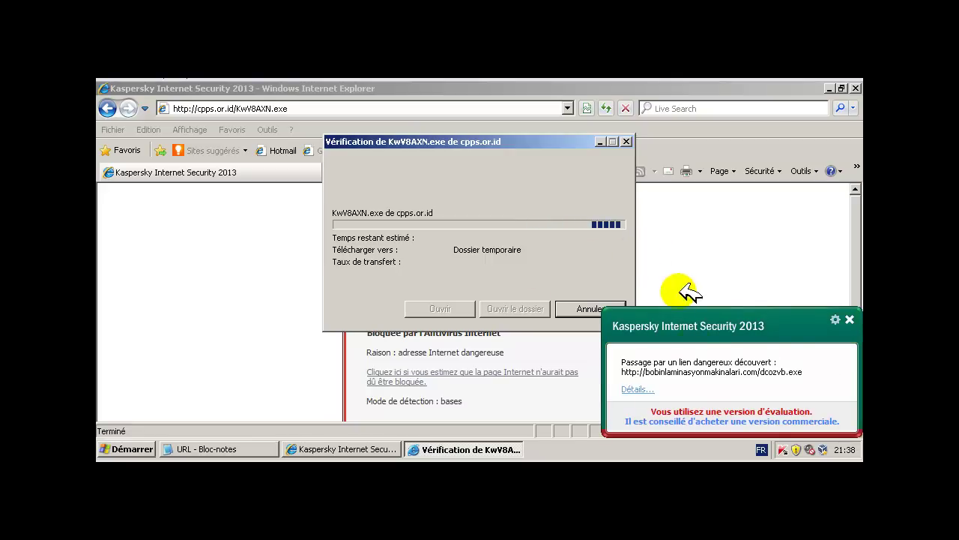
Dismiss the Kaspersky notifications and mark entry 2 in the Bloc-notes URL list with "x"
{"action": "left_click", "coordinate": [851, 309]}
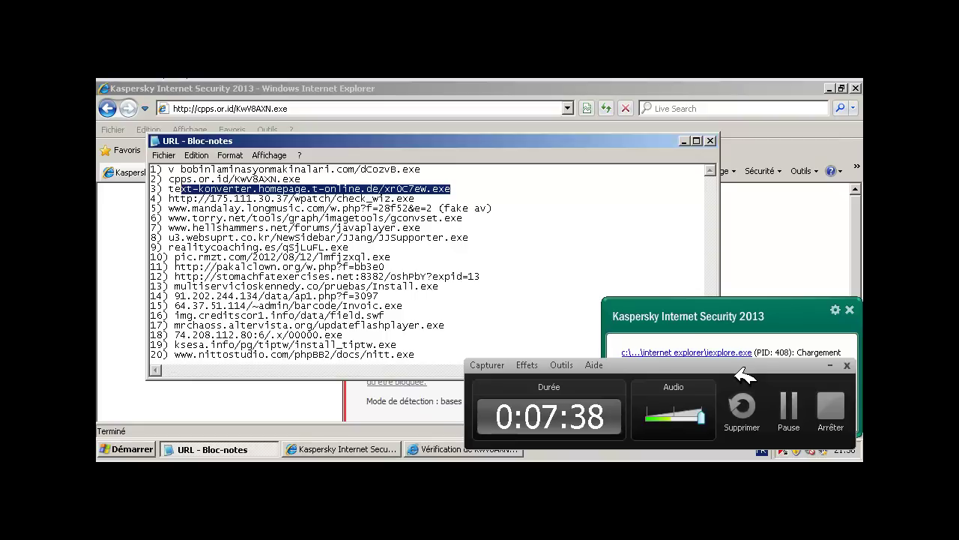
{"action": "left_click", "coordinate": [788, 405]}
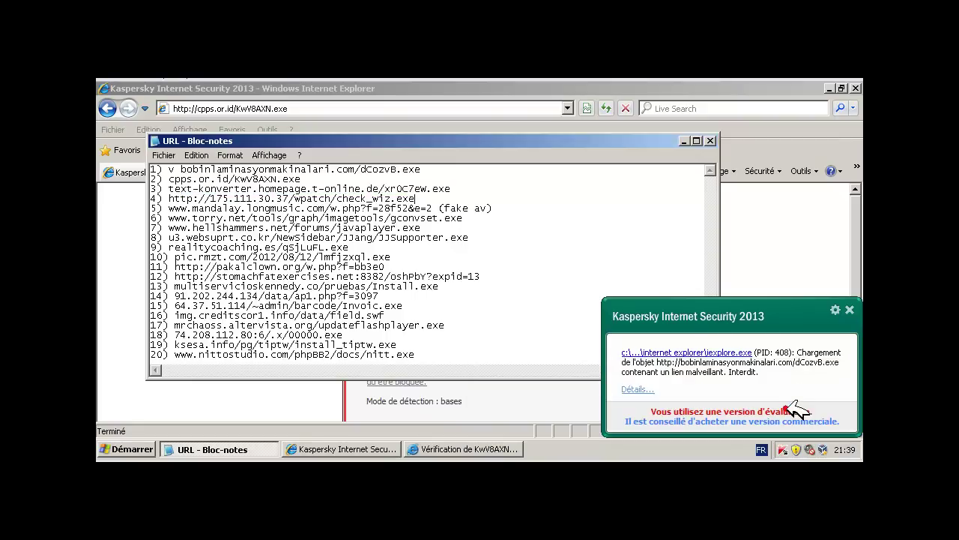
{"action": "left_click", "coordinate": [852, 310]}
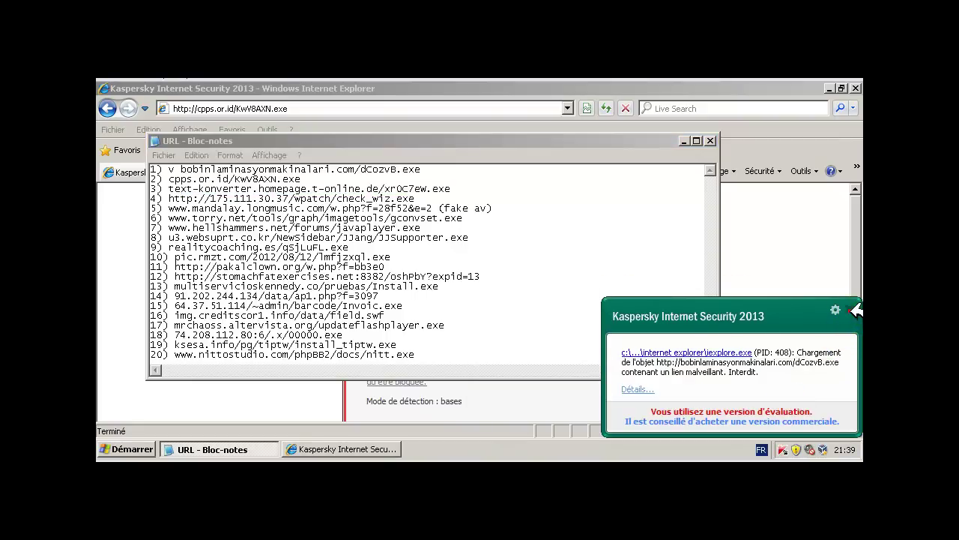
{"action": "left_click", "coordinate": [173, 174]}
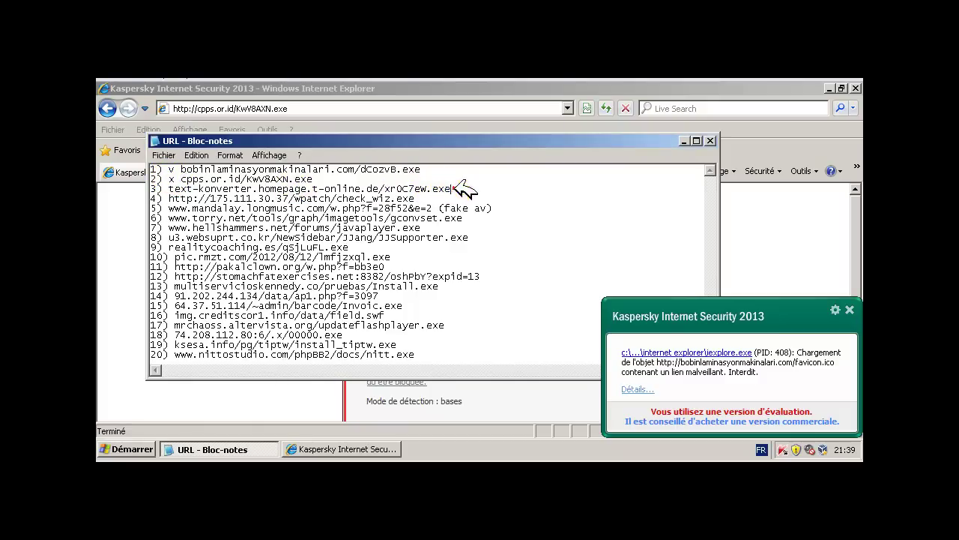
Load entry 3's address, text-konverter.homepage.t-online.de/xr0C7eW.exe, in Internet Explorer and mark the entry with "o" in the Bloc-notes list
{"action": "left_click_drag", "start_coordinate": [456, 187], "coordinate": [171, 188]}
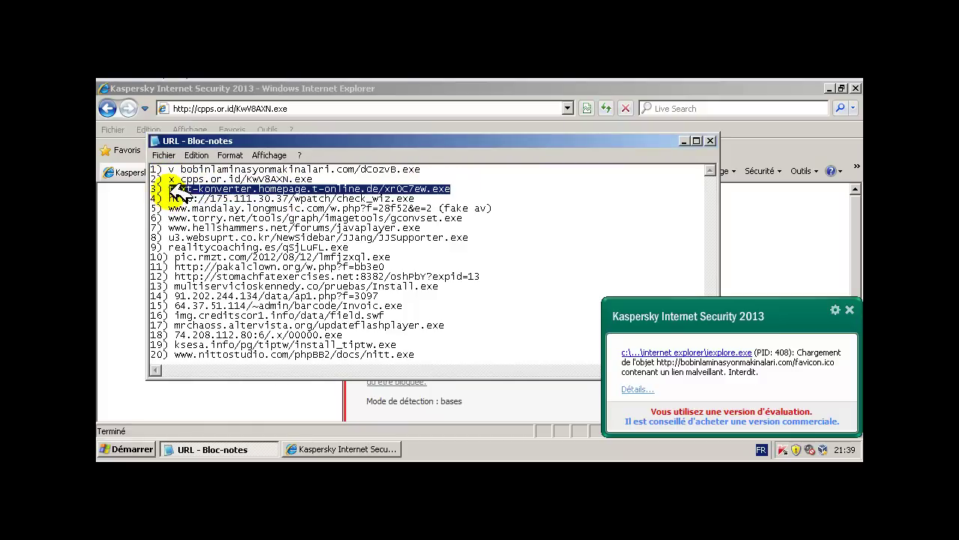
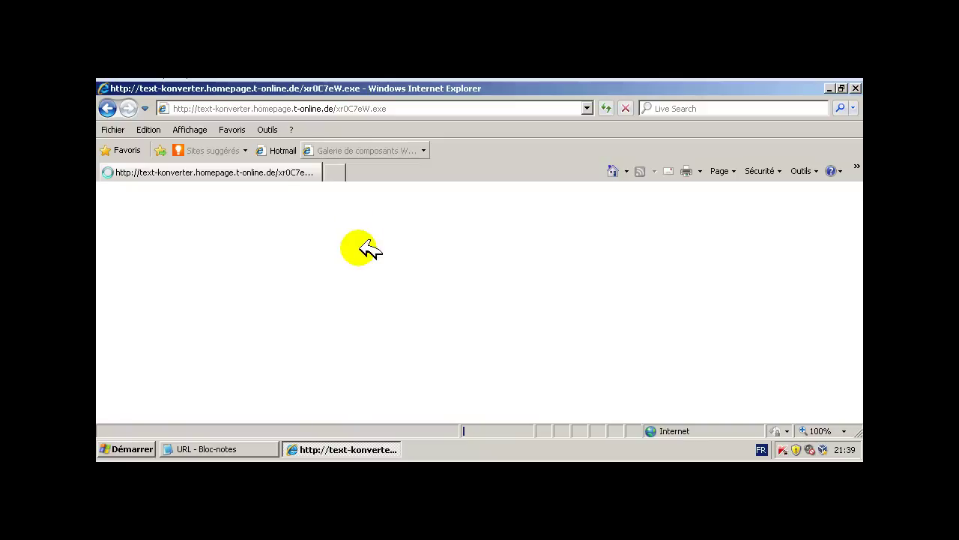
{"action": "left_click", "coordinate": [239, 449]}
{"action": "left_click", "coordinate": [173, 188]}
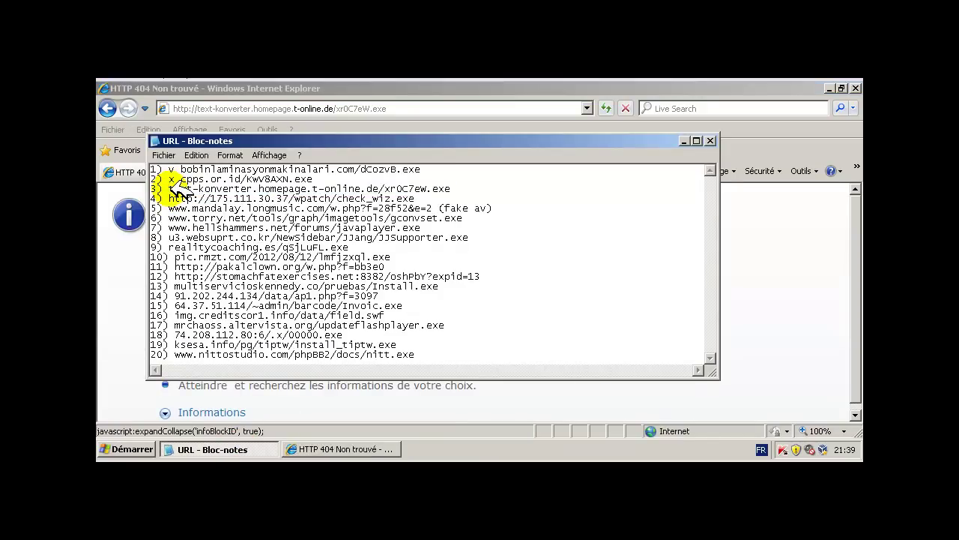
{"action": "left_click_drag", "start_coordinate": [416, 200], "coordinate": [180, 199]}
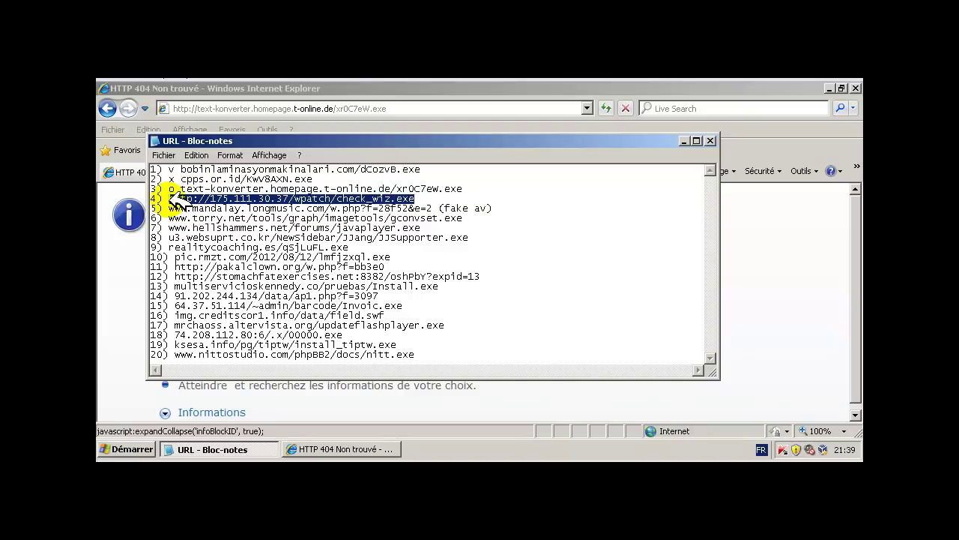
{"action": "left_click", "coordinate": [764, 283]}
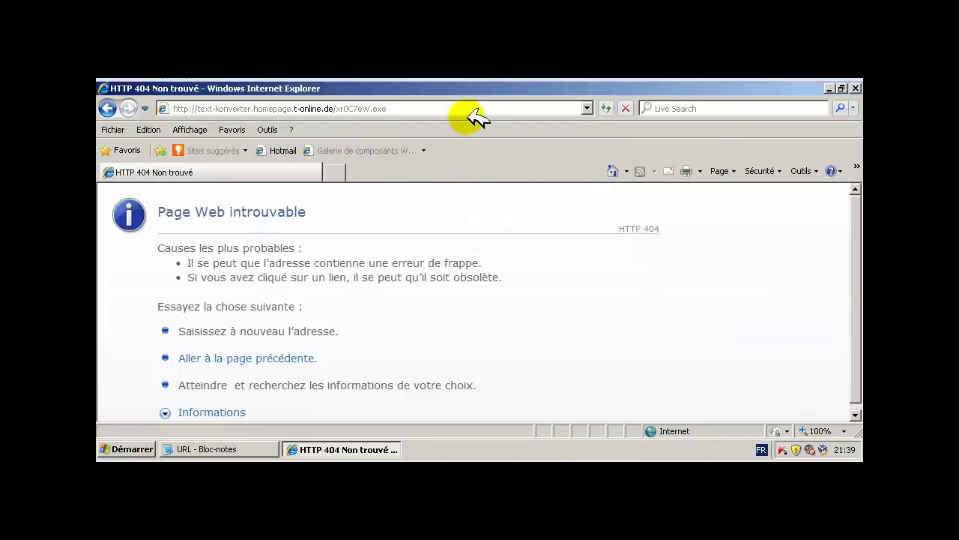
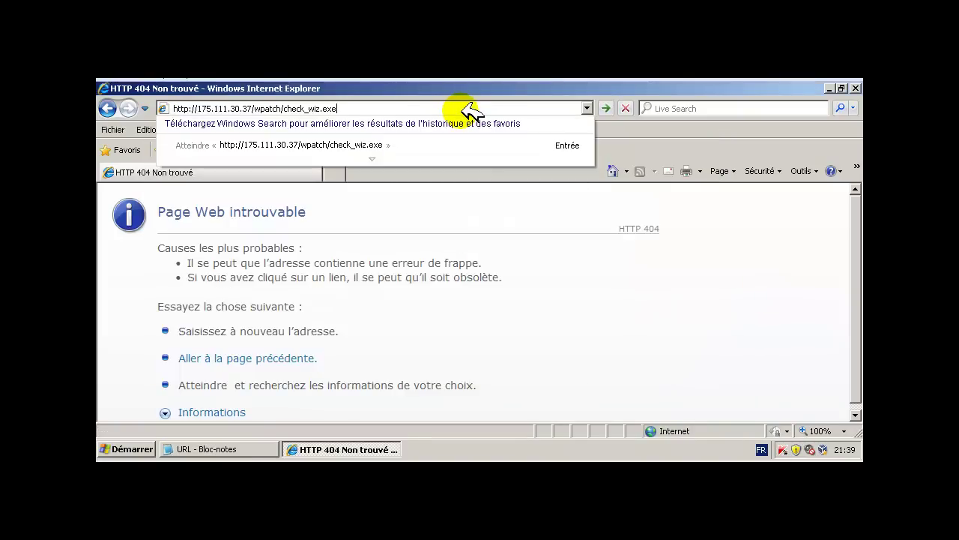
{"action": "key", "text": "Return"}
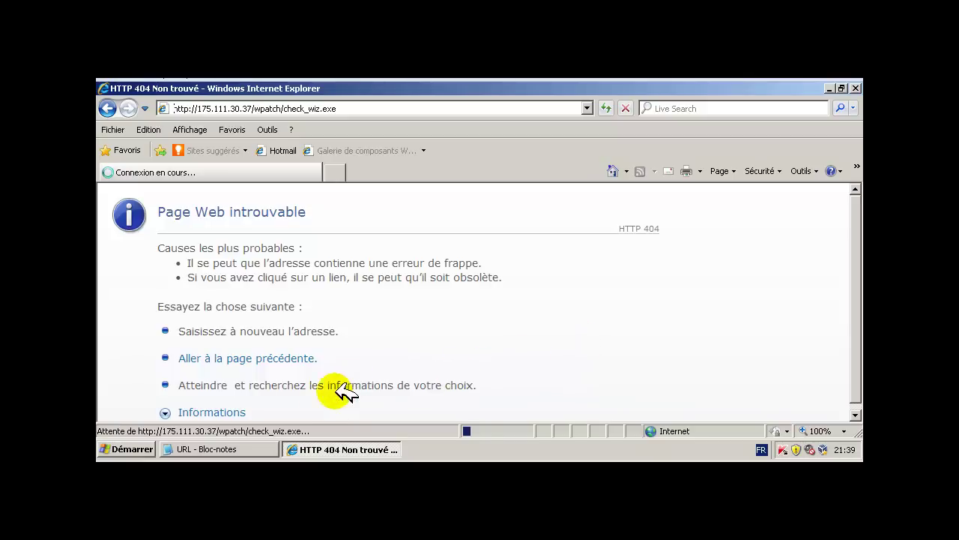
Dismiss the Kaspersky notification and change entry 2's mark to "v" in the Bloc-notes URL list
{"action": "left_click", "coordinate": [267, 448]}
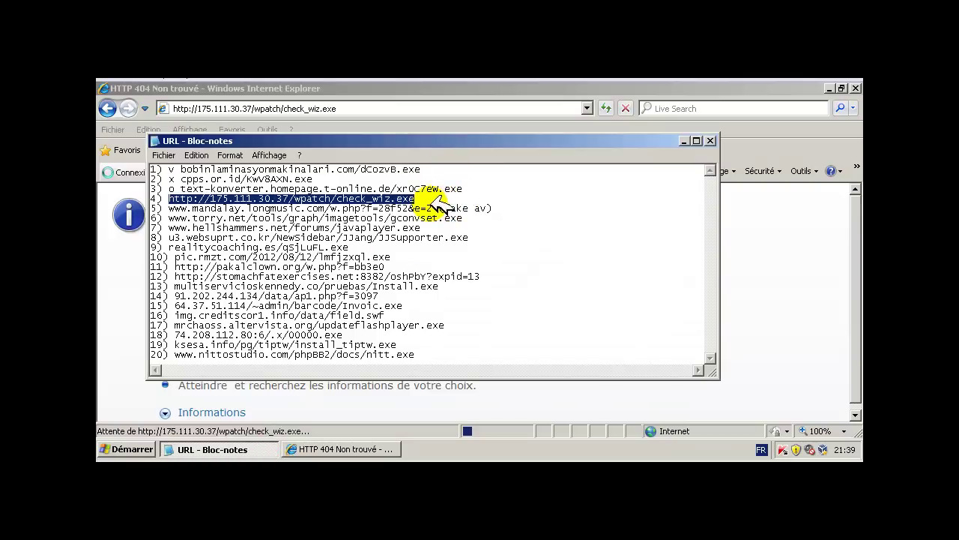
{"action": "left_click_drag", "start_coordinate": [435, 208], "coordinate": [171, 209]}
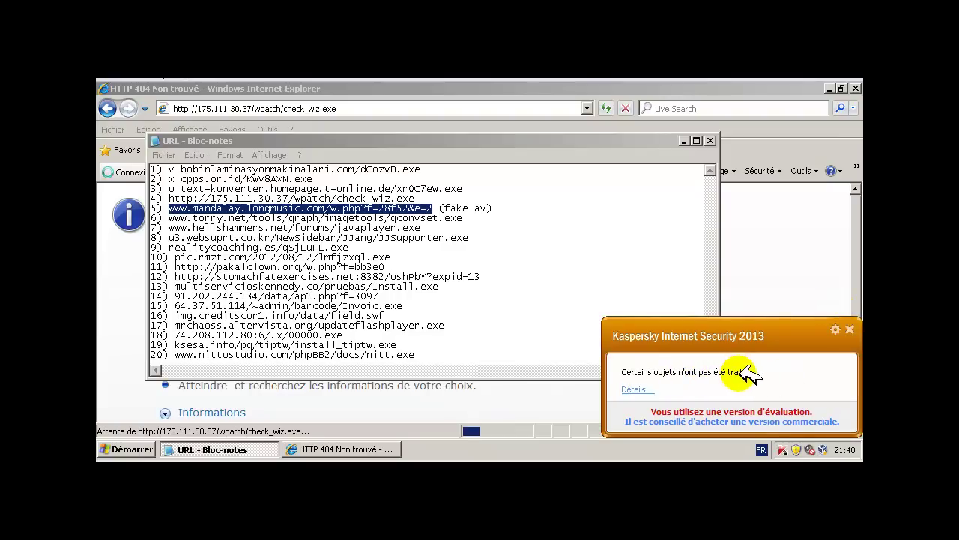
{"action": "left_click", "coordinate": [856, 330]}
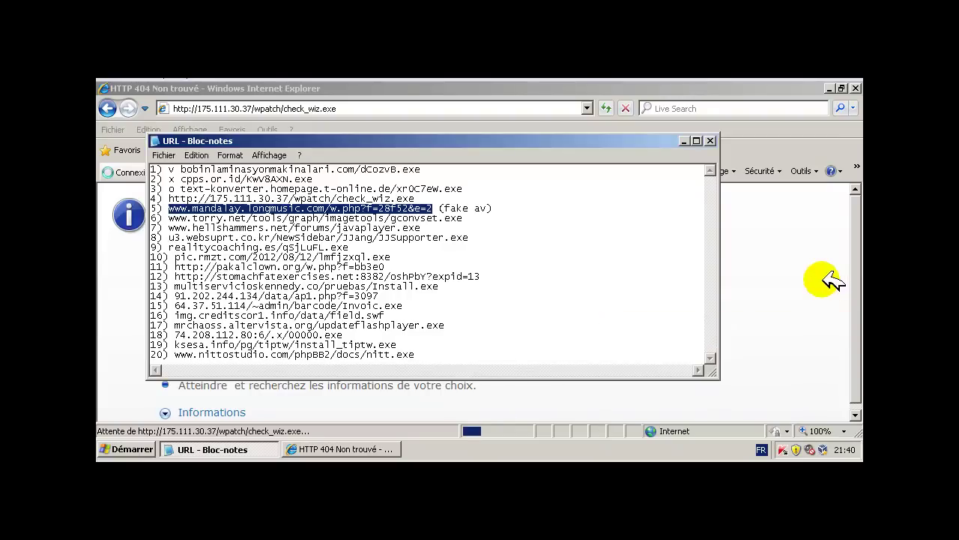
{"action": "left_click", "coordinate": [180, 174]}
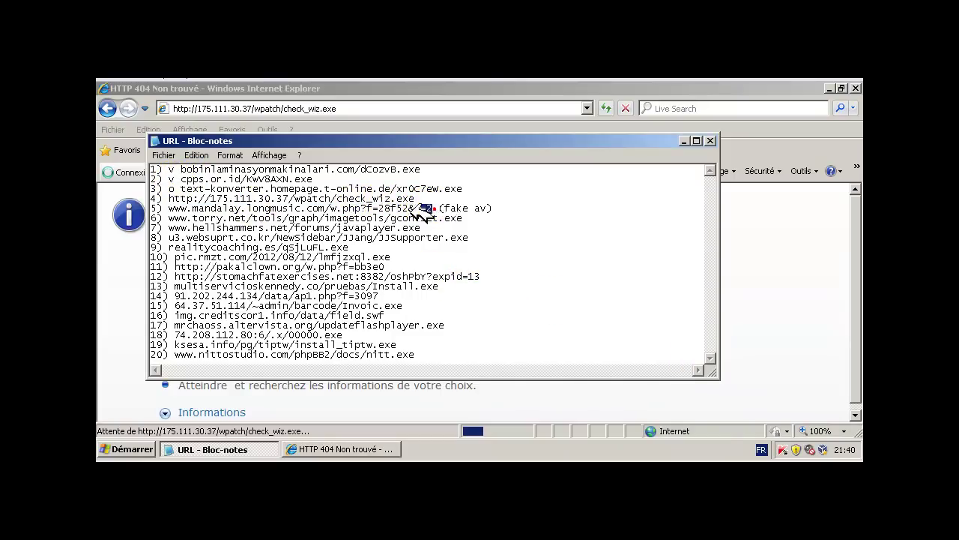
{"action": "left_click_drag", "start_coordinate": [432, 207], "coordinate": [178, 206]}
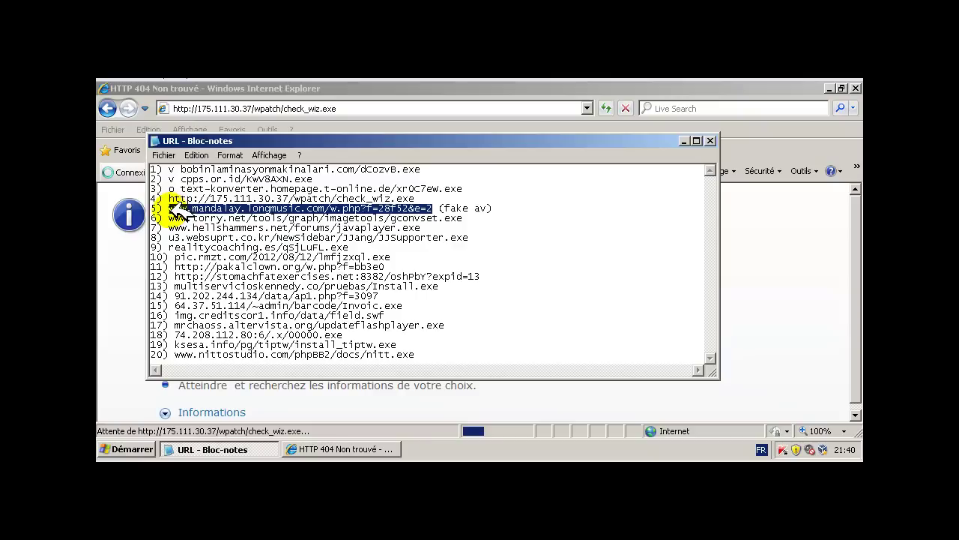
{"action": "left_click", "coordinate": [174, 200]}
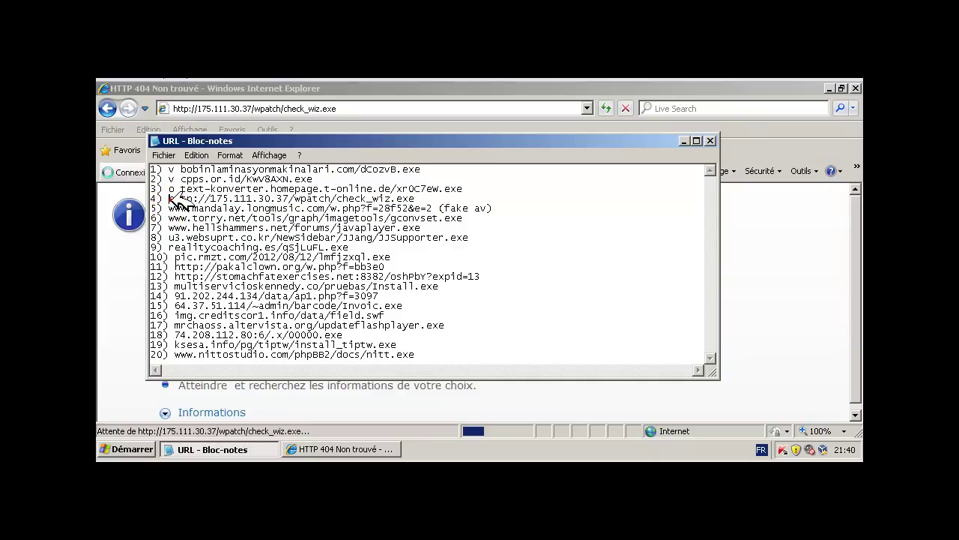
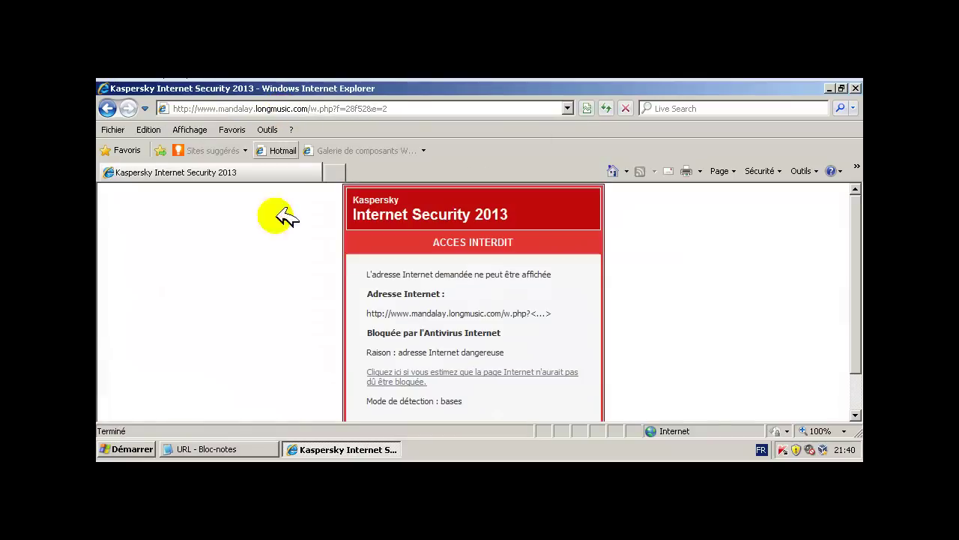
Mark entry 5, the fake AV address, with "v" in the Bloc-notes URL list
{"action": "left_click", "coordinate": [257, 449]}
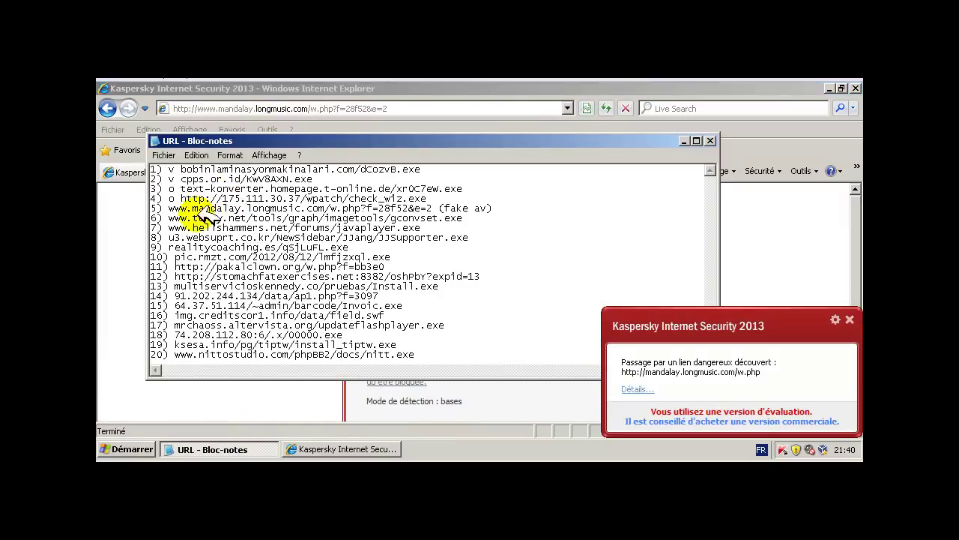
{"action": "left_click", "coordinate": [169, 208]}
{"action": "type", "text": "v"}
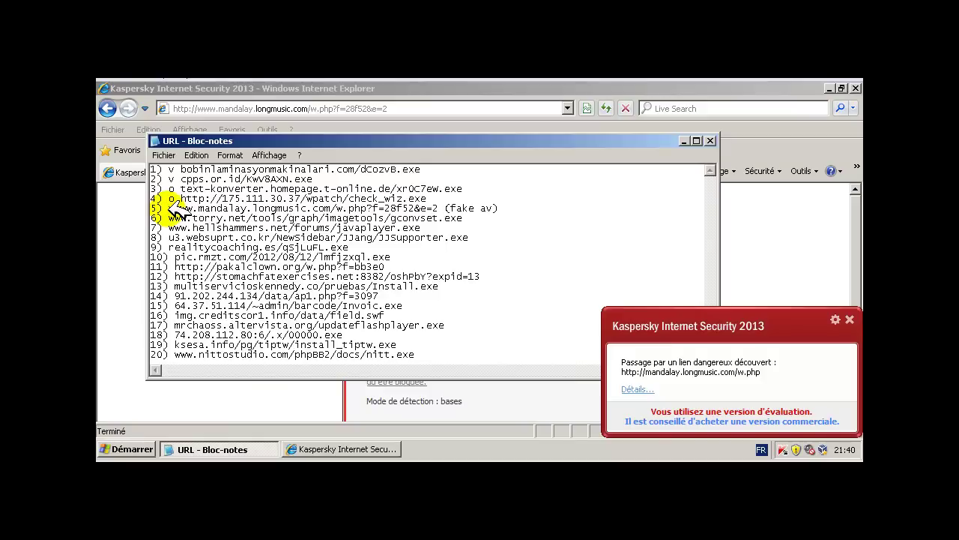
{"action": "left_click_drag", "start_coordinate": [462, 217], "coordinate": [169, 217]}
{"action": "key", "text": "ctrl+c"}
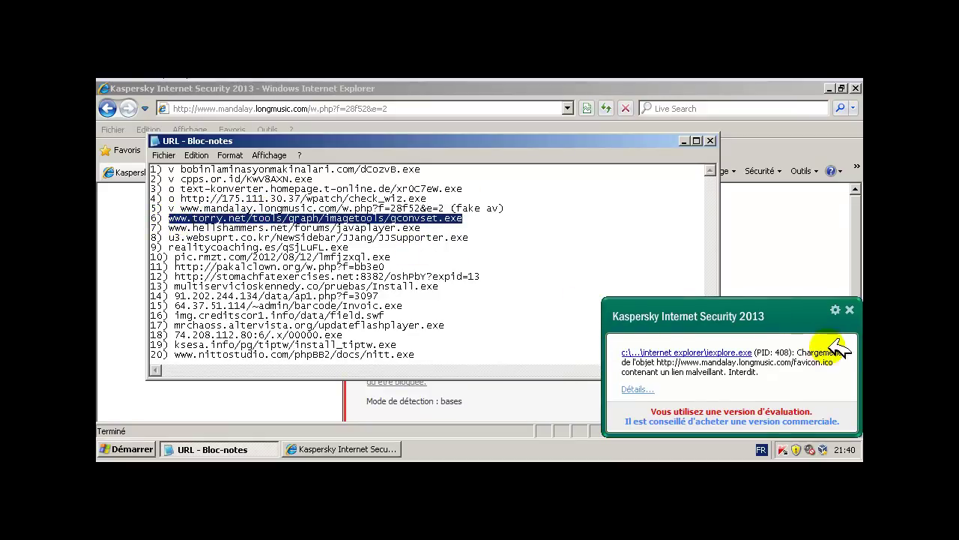
{"action": "left_click", "coordinate": [854, 311]}
{"action": "left_click", "coordinate": [787, 300]}
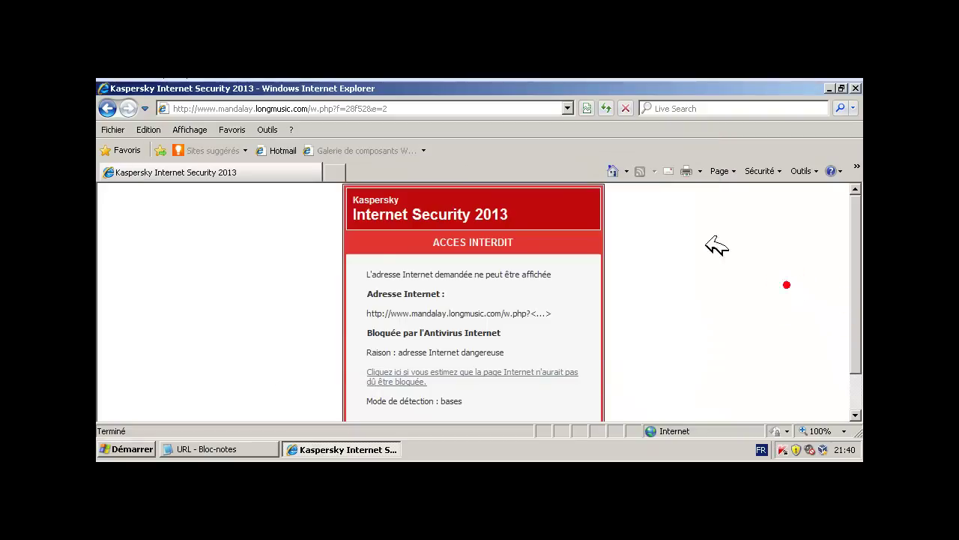
{"action": "left_click", "coordinate": [463, 109]}
{"action": "type", "text": "v"}
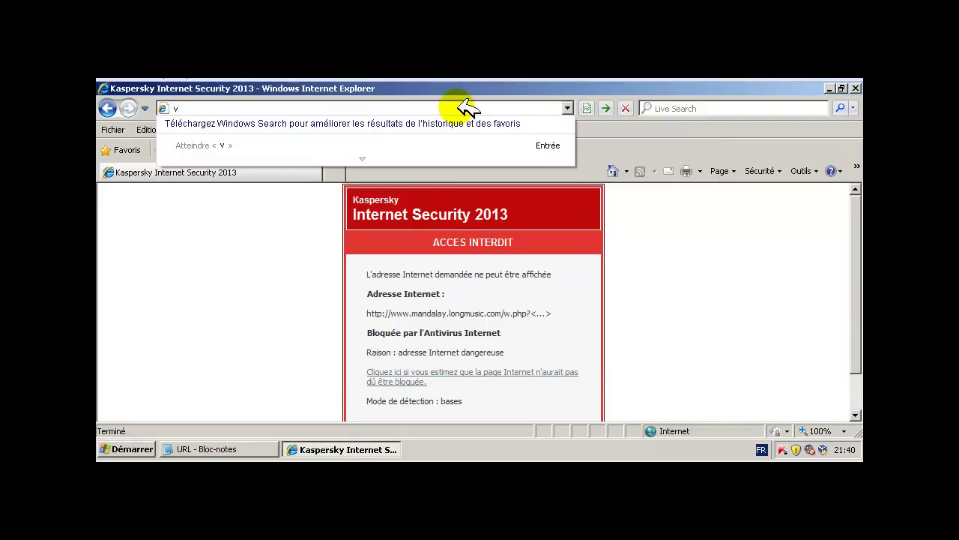
{"action": "key", "text": "BackSpace"}
{"action": "key", "text": "ctrl+v"}
{"action": "key", "text": "Return"}
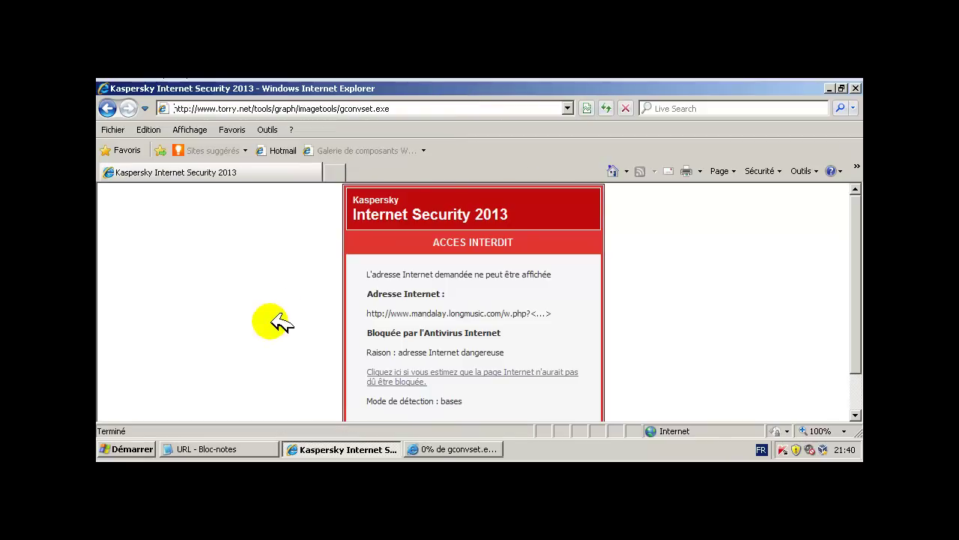
{"action": "left_click", "coordinate": [472, 450]}
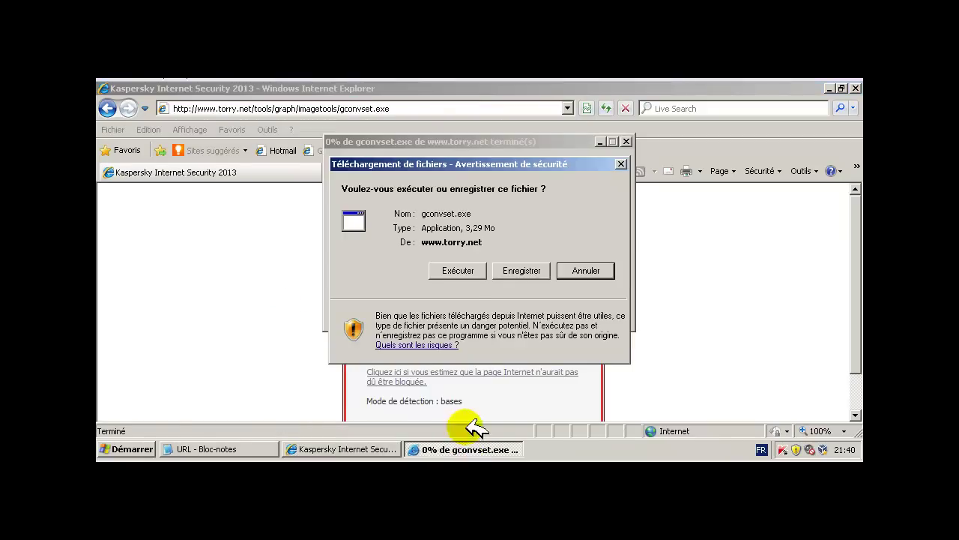
{"action": "left_click", "coordinate": [458, 270]}
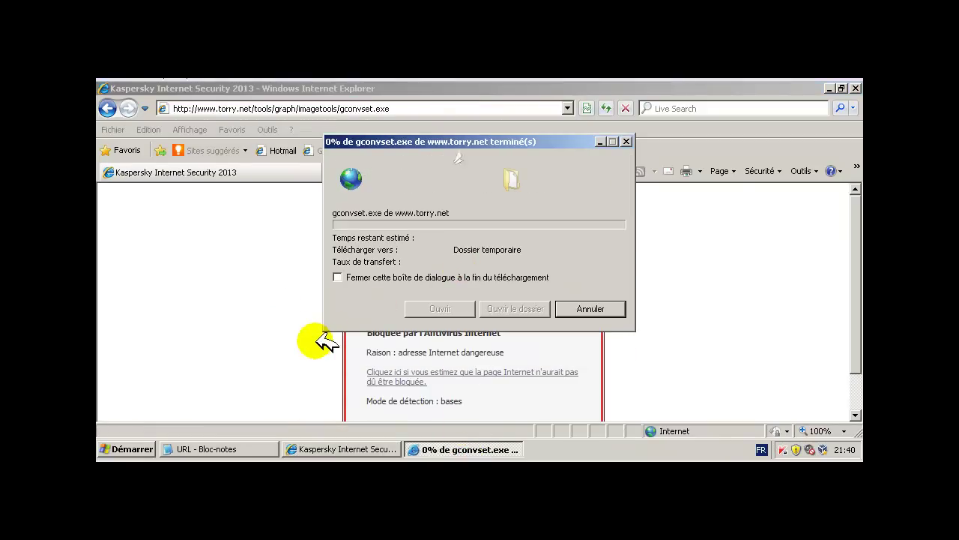
{"action": "left_click", "coordinate": [241, 448]}
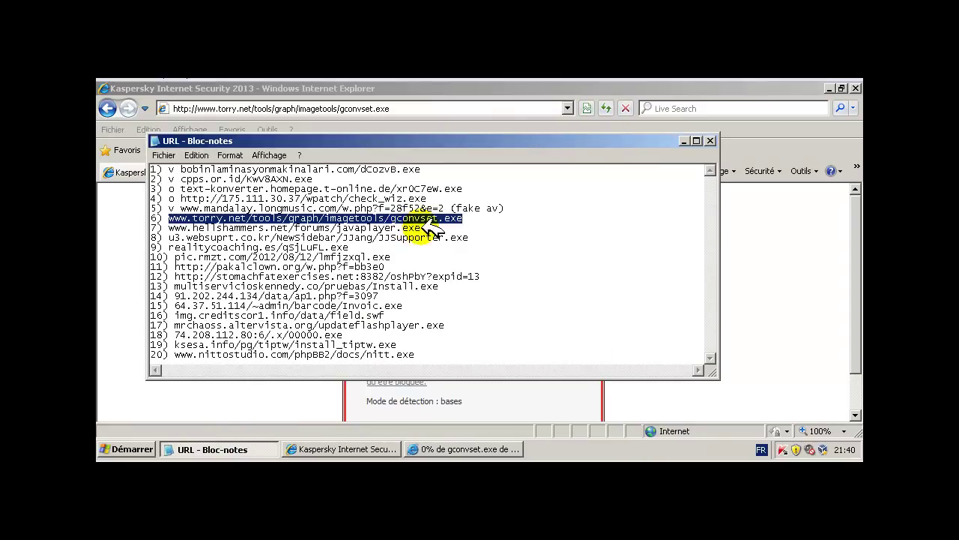
{"action": "left_click_drag", "start_coordinate": [421, 228], "coordinate": [174, 228]}
{"action": "key", "text": "ctrl+c"}
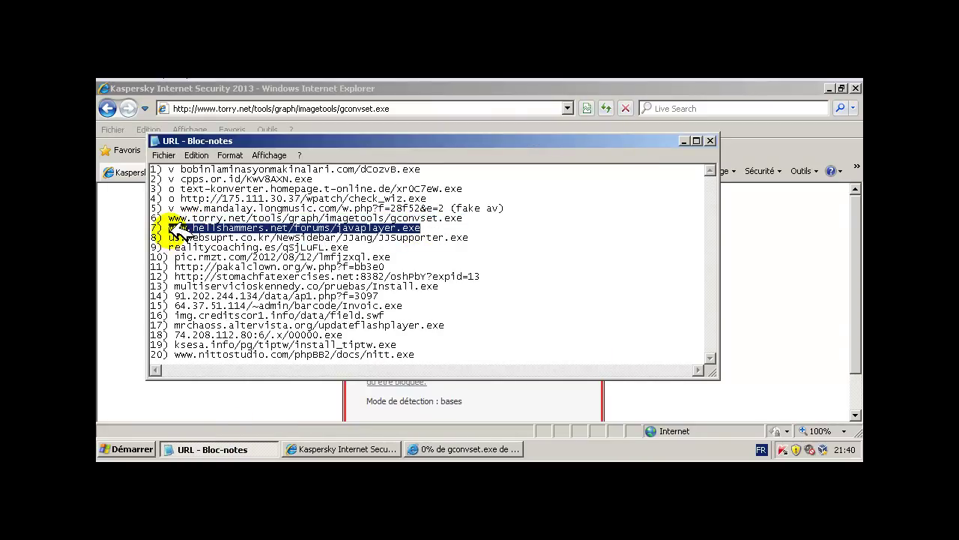
{"action": "left_click", "coordinate": [105, 258]}
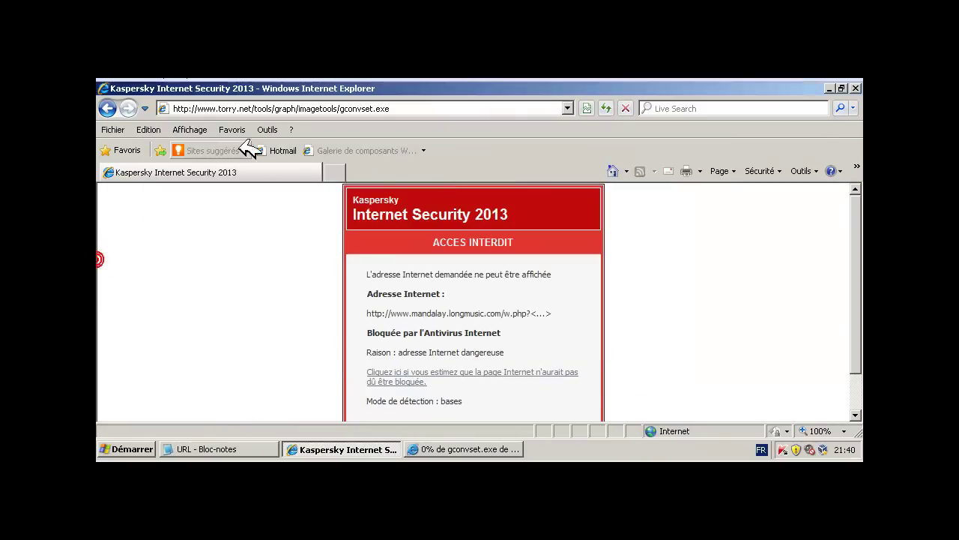
{"action": "left_click", "coordinate": [303, 109]}
{"action": "key", "text": "ctrl+v"}
{"action": "key", "text": "Return"}
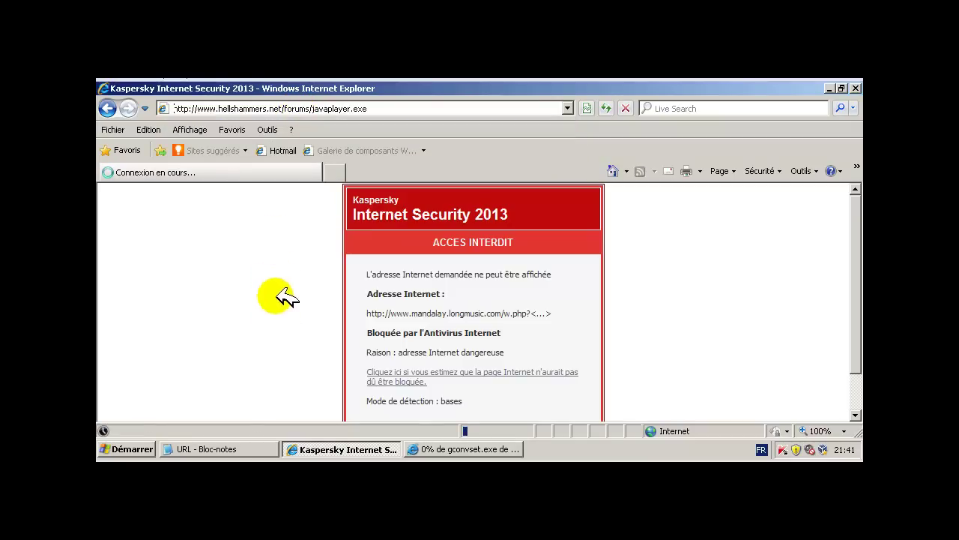
Copy entry 8's address, u3.websuprt.co.kr/NewSidebar/JJang/JJSupporter.exe, from the Bloc-notes list and open a new tab in Internet Explorer
{"action": "left_click", "coordinate": [257, 448]}
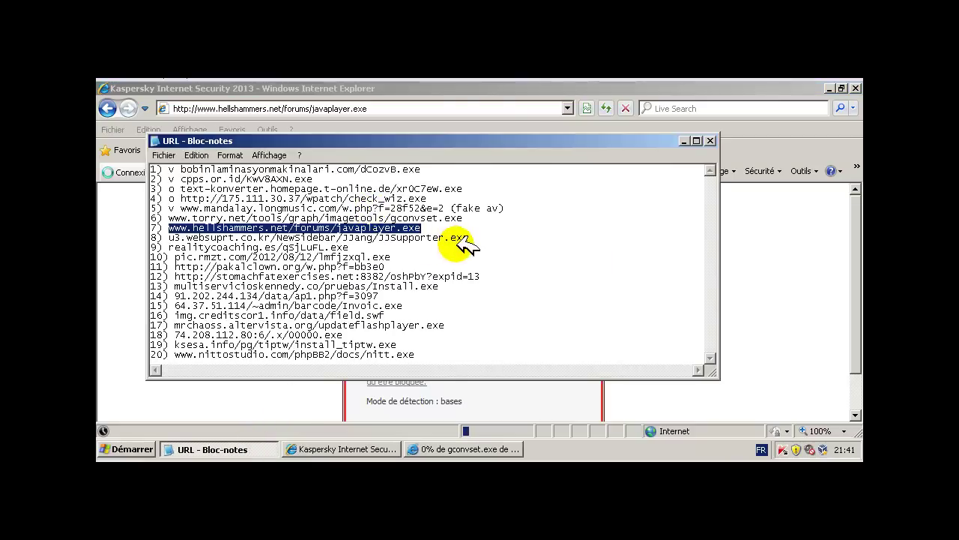
{"action": "left_click_drag", "start_coordinate": [487, 239], "coordinate": [172, 236]}
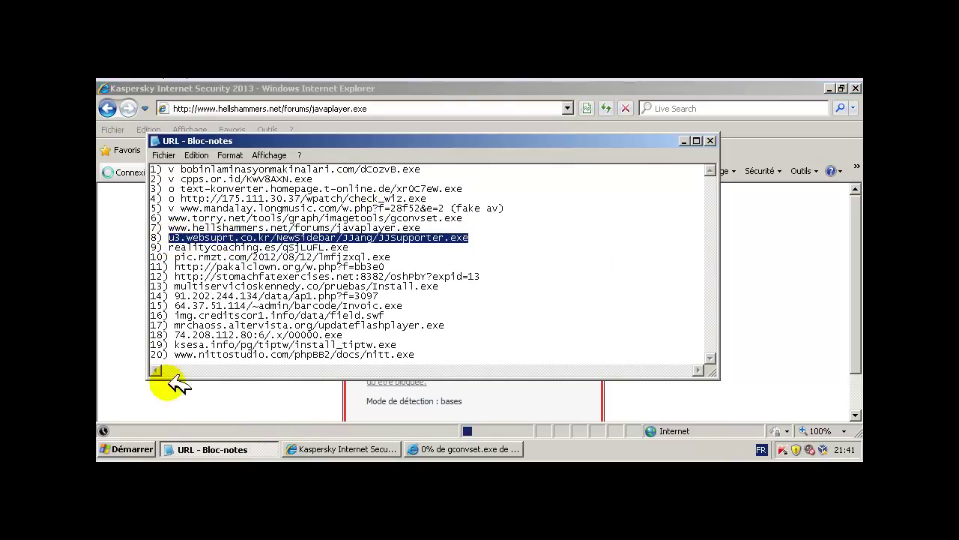
{"action": "left_click", "coordinate": [183, 396]}
{"action": "left_click", "coordinate": [335, 173]}
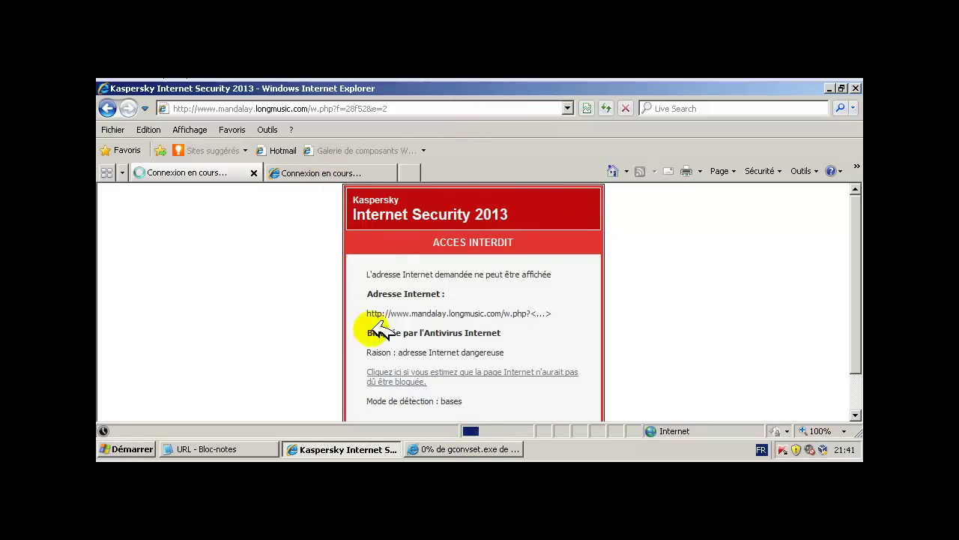
{"action": "left_click", "coordinate": [374, 167]}
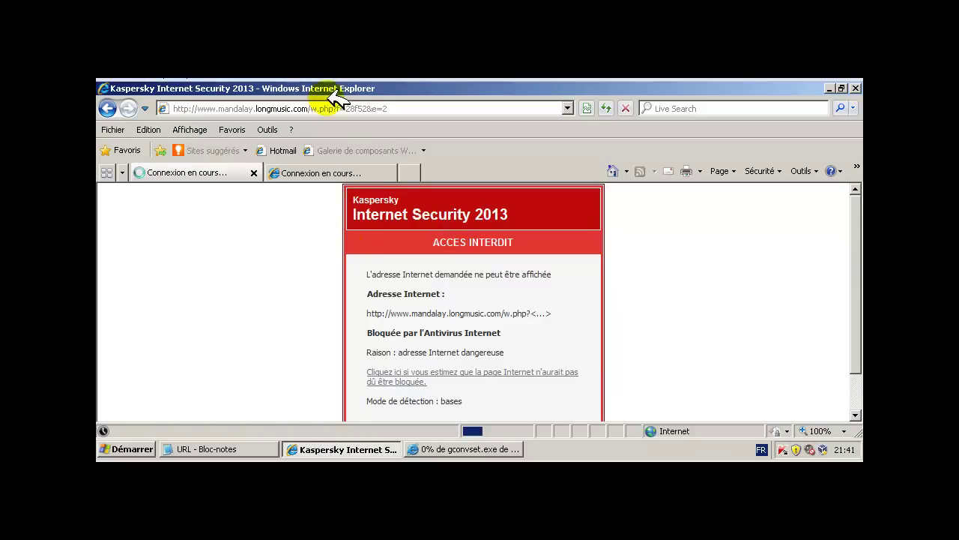
{"action": "left_click", "coordinate": [349, 171]}
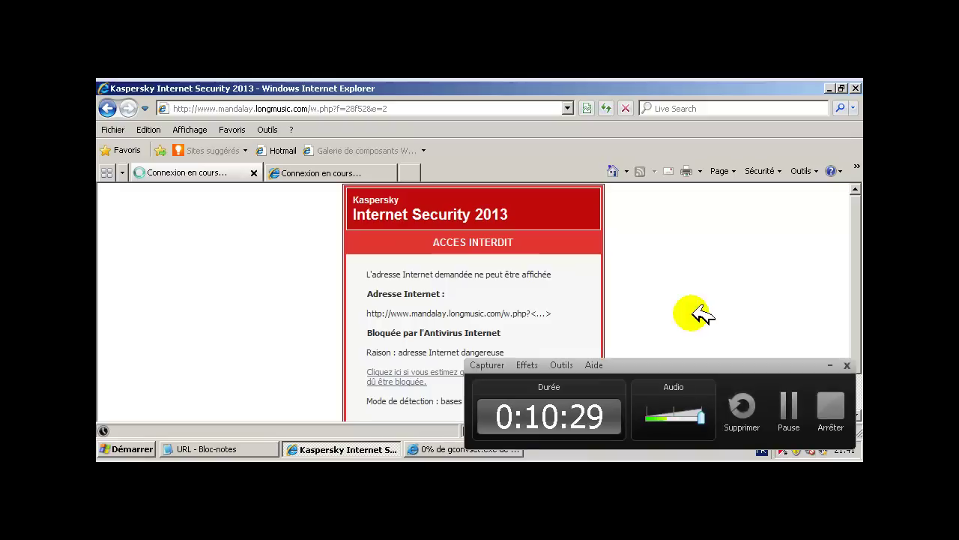
{"action": "left_click", "coordinate": [793, 398]}
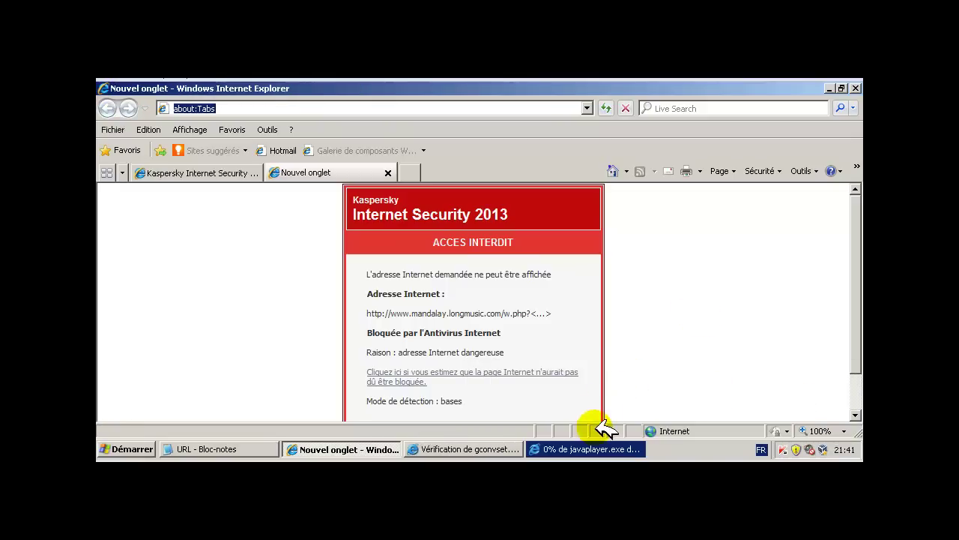
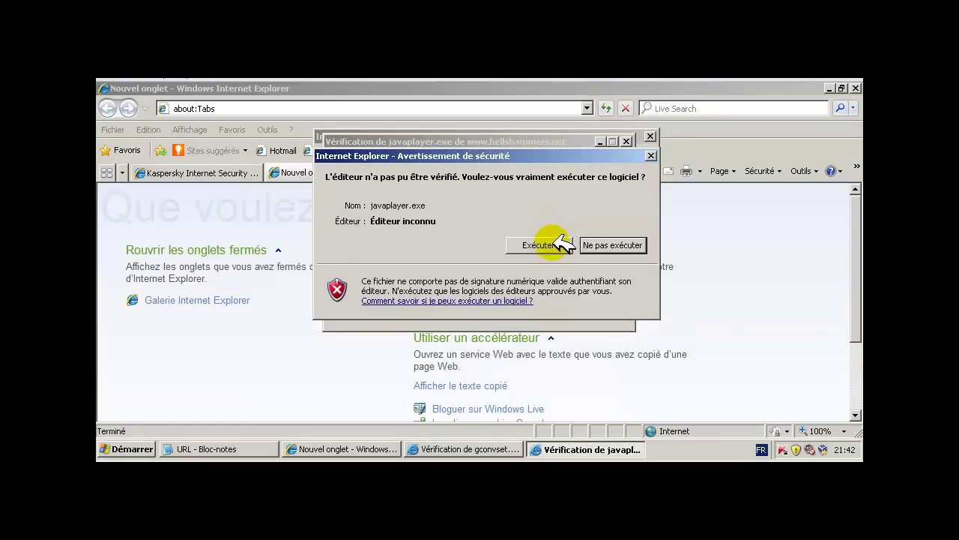
Run the downloaded javaplayer.exe despite its unknown publisher, and allow GConvert Setup to run as well
{"action": "left_click", "coordinate": [556, 239]}
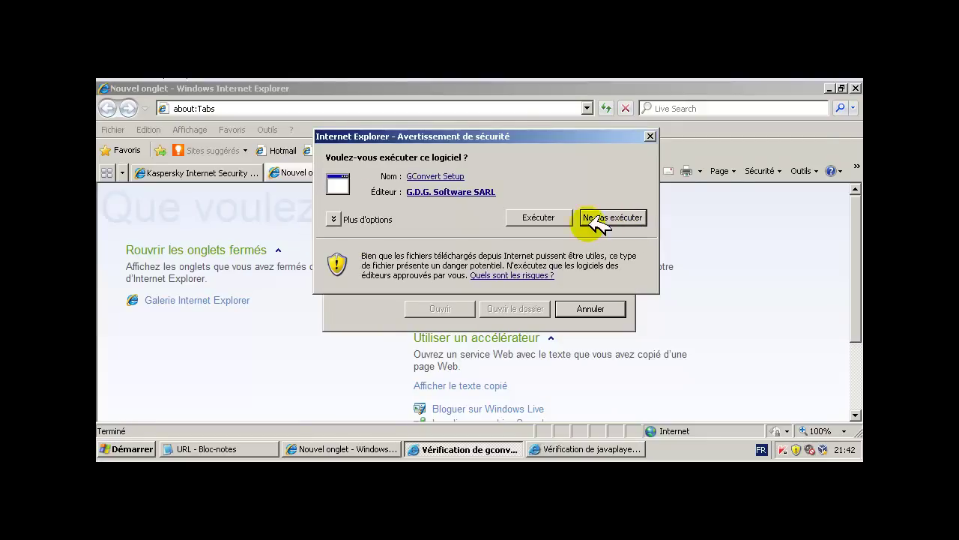
{"action": "left_click", "coordinate": [544, 217]}
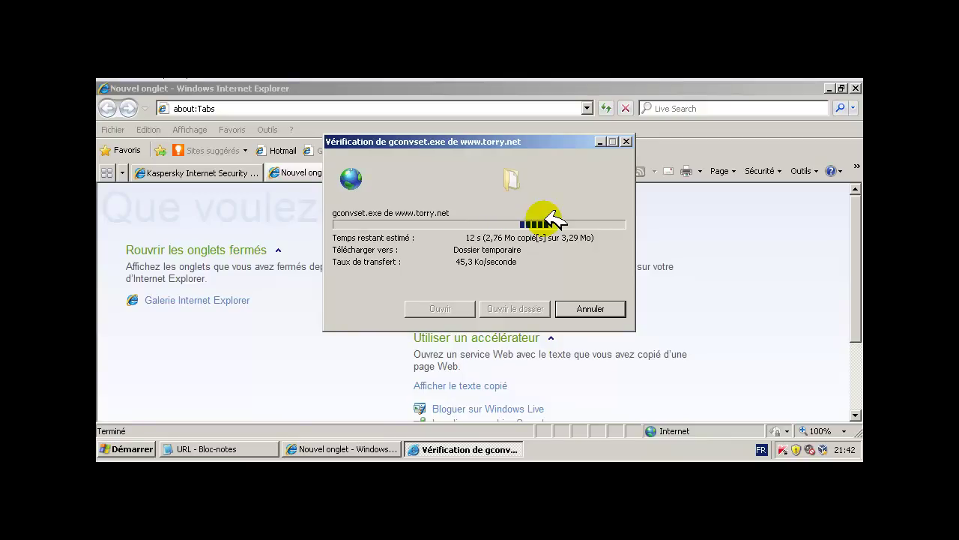
Check the Windows Task Manager's process list for javaplayer[1].exe and gconvset[1].exe, and return to the Bloc-notes URL list
{"action": "right_click", "coordinate": [583, 450]}
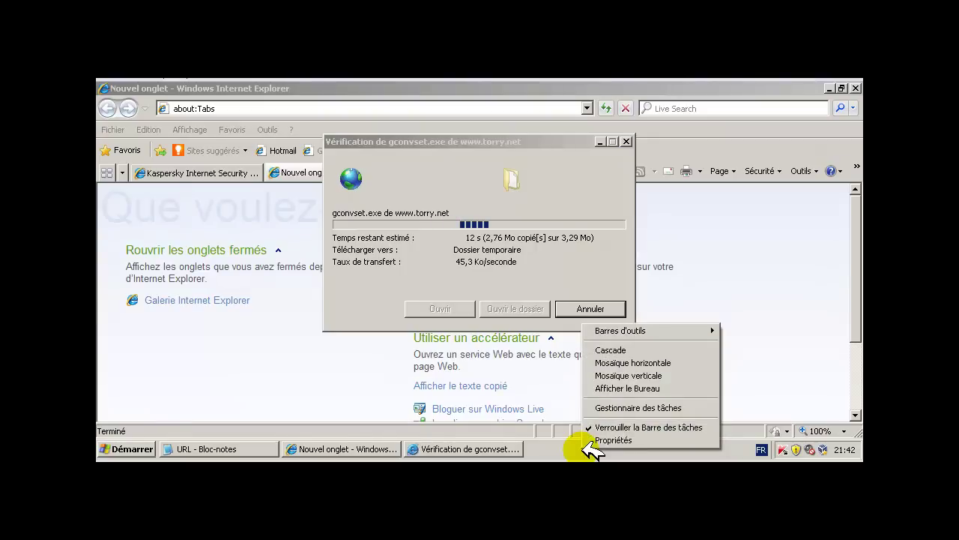
{"action": "left_click", "coordinate": [619, 408]}
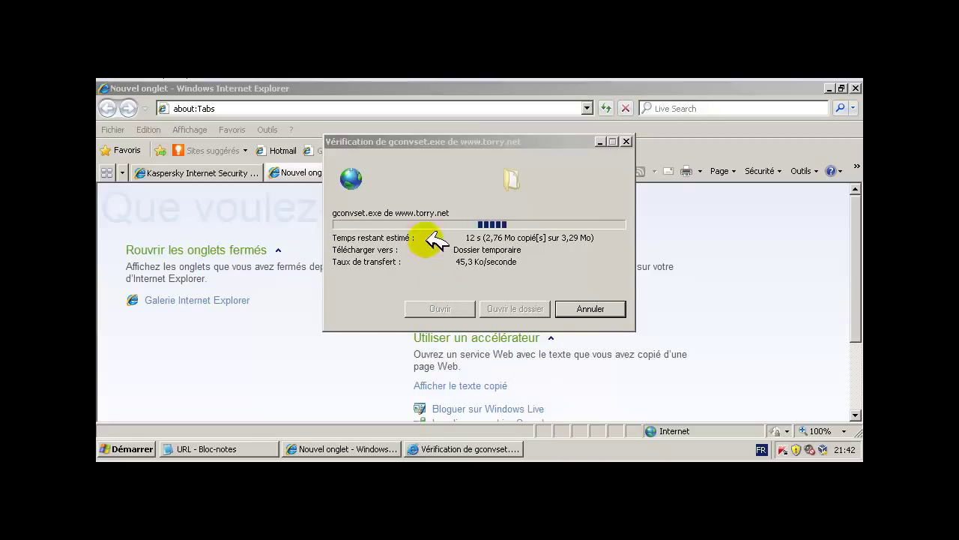
{"action": "left_click", "coordinate": [247, 448]}
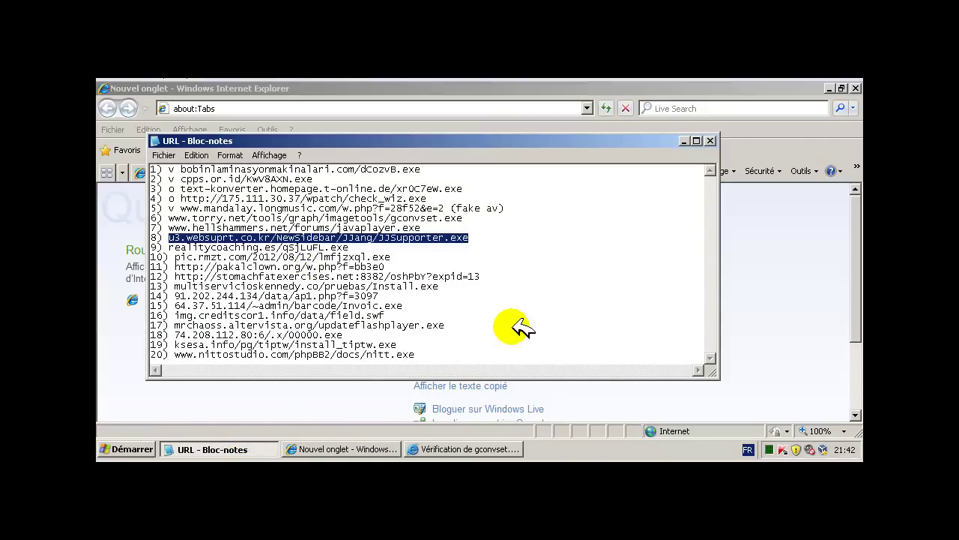
{"action": "key", "text": "ctrl+shift+Escape"}
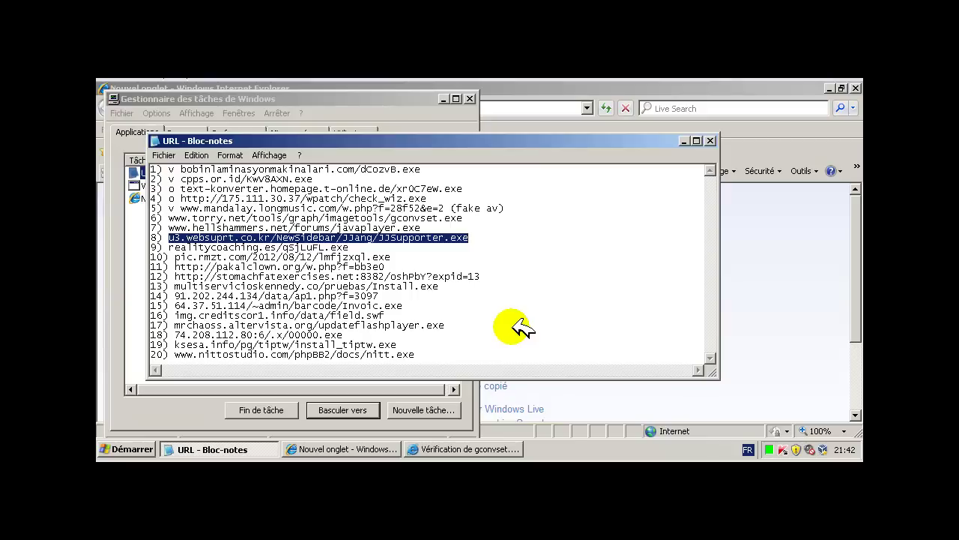
{"action": "left_click", "coordinate": [248, 98]}
{"action": "left_click", "coordinate": [184, 133]}
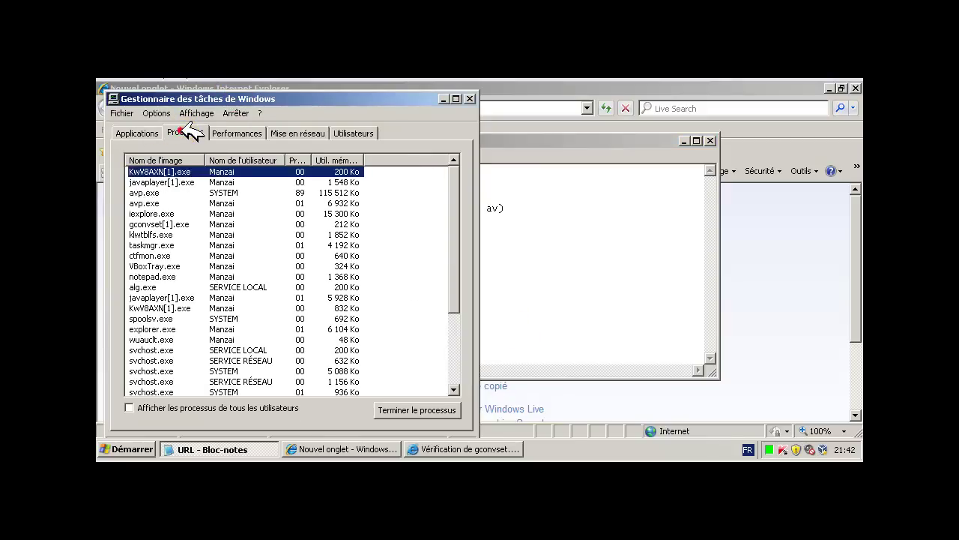
{"action": "left_click", "coordinate": [162, 182]}
{"action": "left_click", "coordinate": [166, 224]}
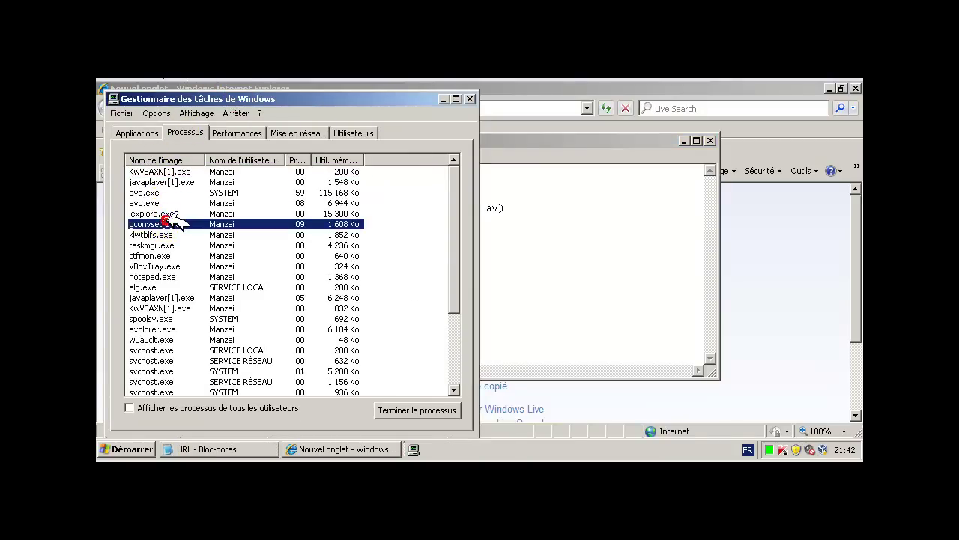
{"action": "left_click", "coordinate": [520, 144]}
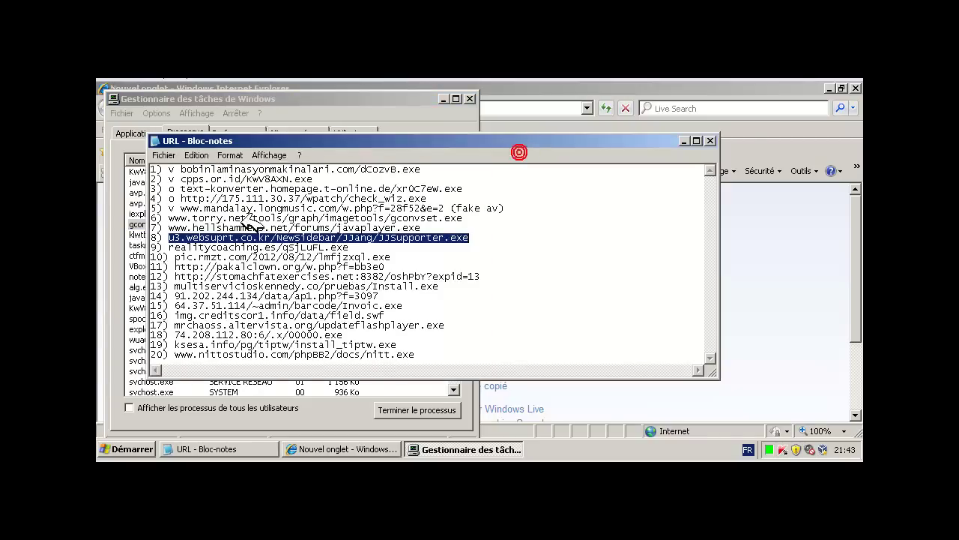
Mark entry 6 with ? and entry 7 with x in the Bloc-notes URL list, dismissing the GConvert Setup window
{"action": "left_click", "coordinate": [180, 216]}
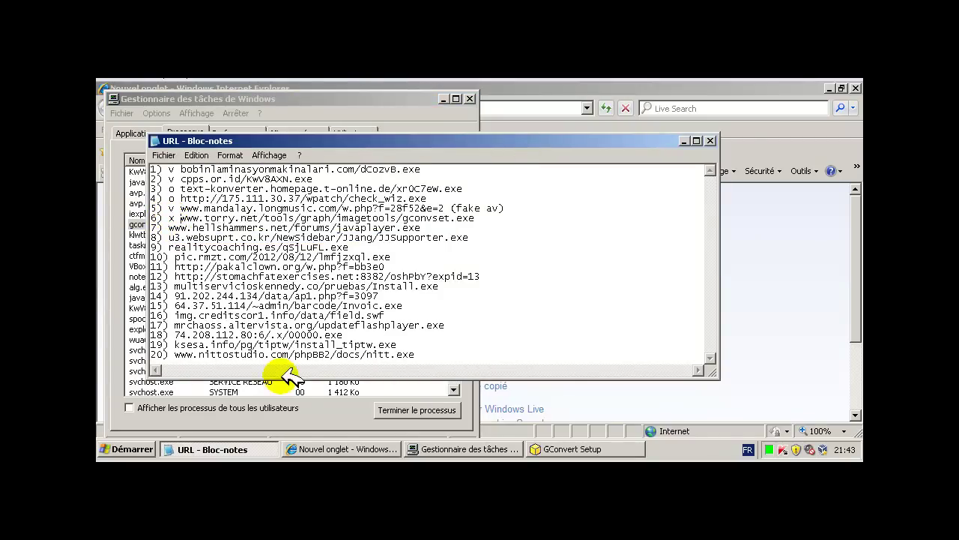
{"action": "left_click", "coordinate": [585, 449]}
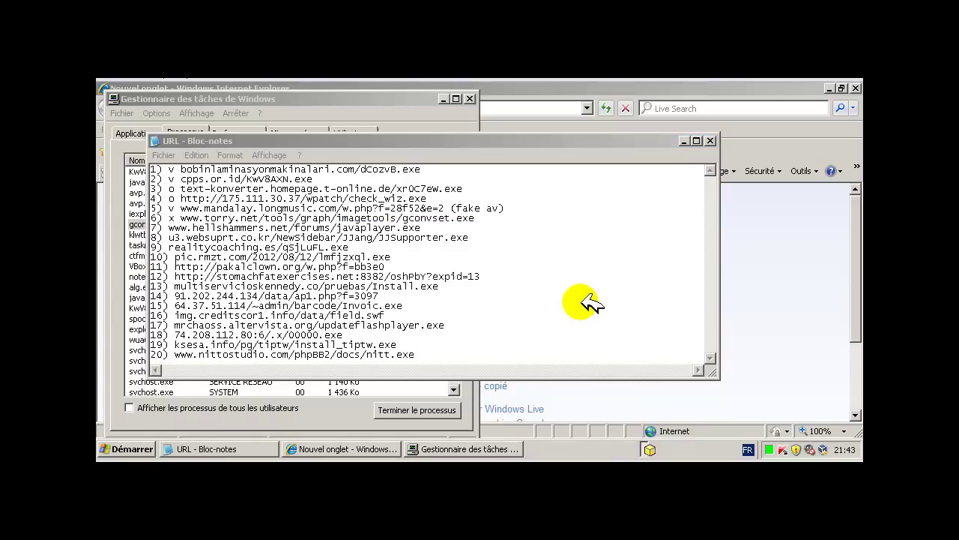
{"action": "left_click", "coordinate": [183, 214]}
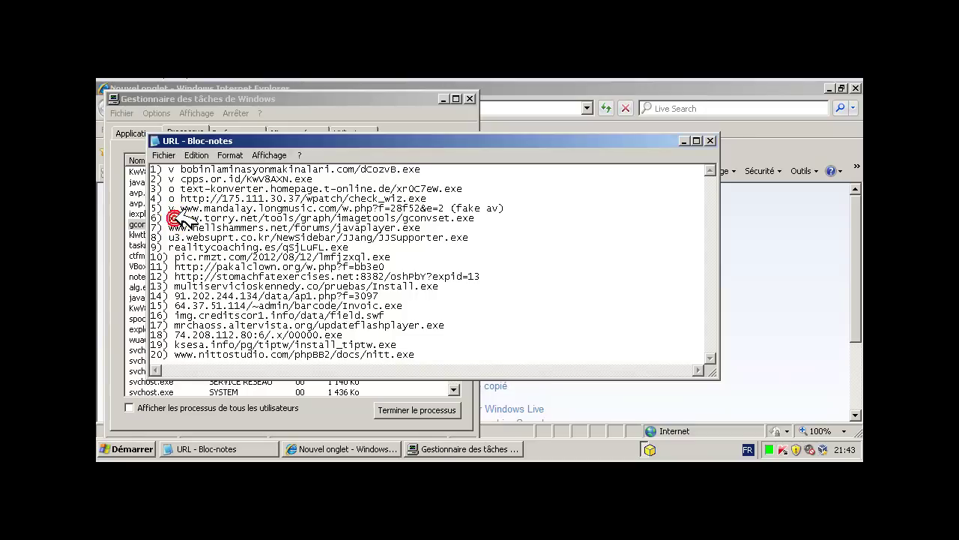
{"action": "key", "text": "BackSpace"}
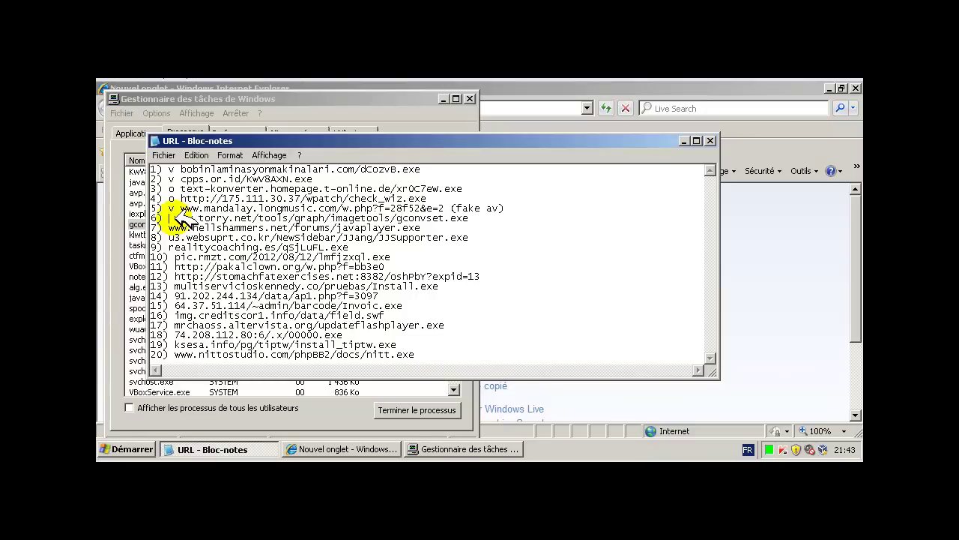
{"action": "type", "text": "?"}
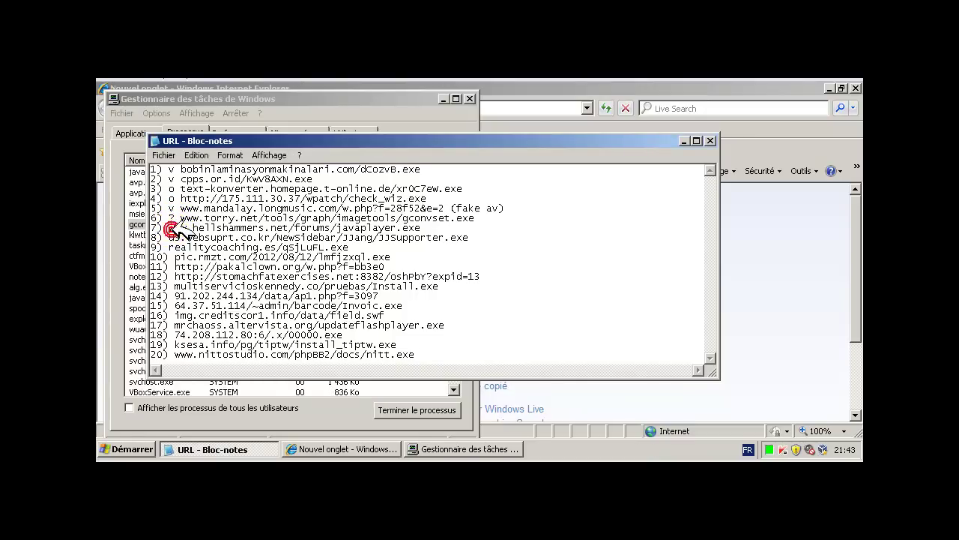
{"action": "type", "text": "x"}
Copy entry 8's address, u3.websuprt.co.kr/NewSidebar/JJang/JJSupporter.exe, from the Bloc-notes list and load it in Internet Explorer
{"action": "left_click_drag", "start_coordinate": [477, 239], "coordinate": [169, 238]}
{"action": "left_click", "coordinate": [772, 332]}
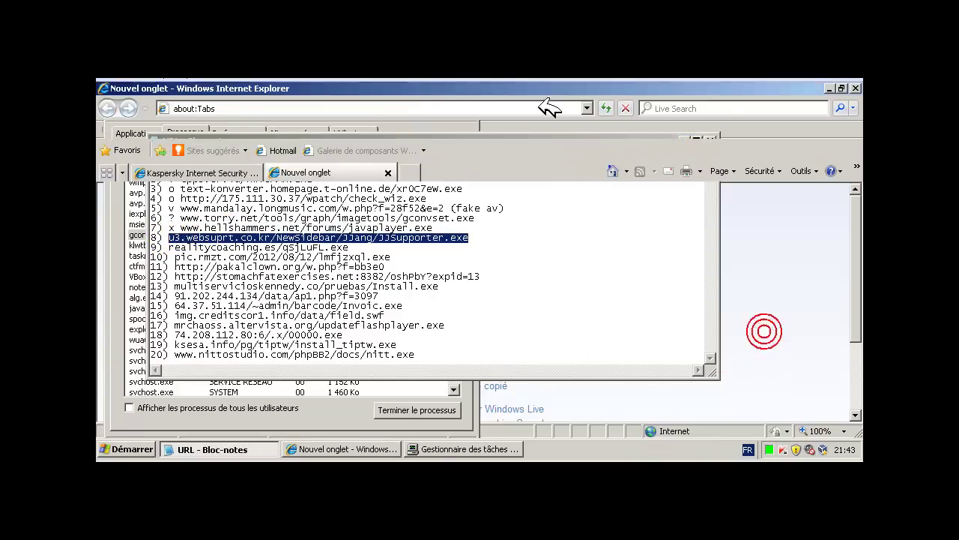
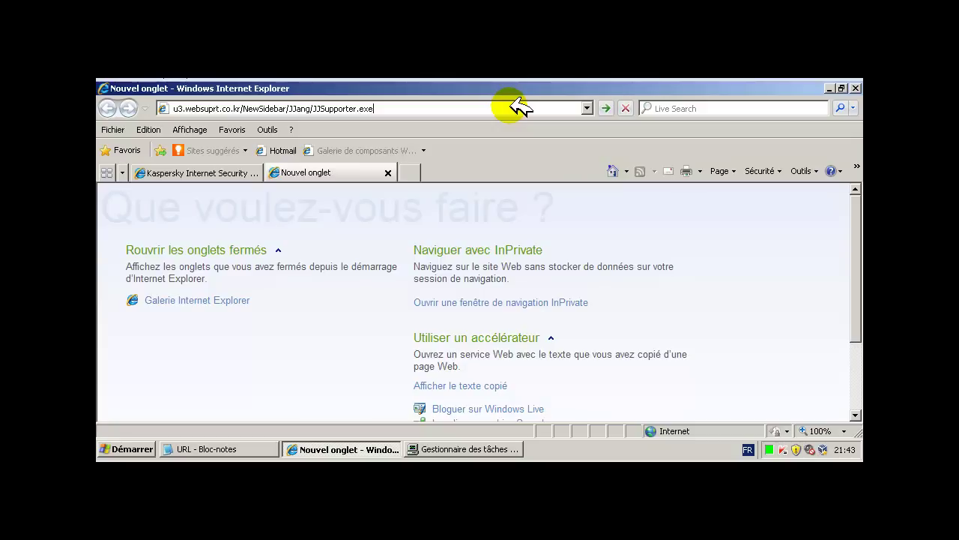
{"action": "key", "text": "Return"}
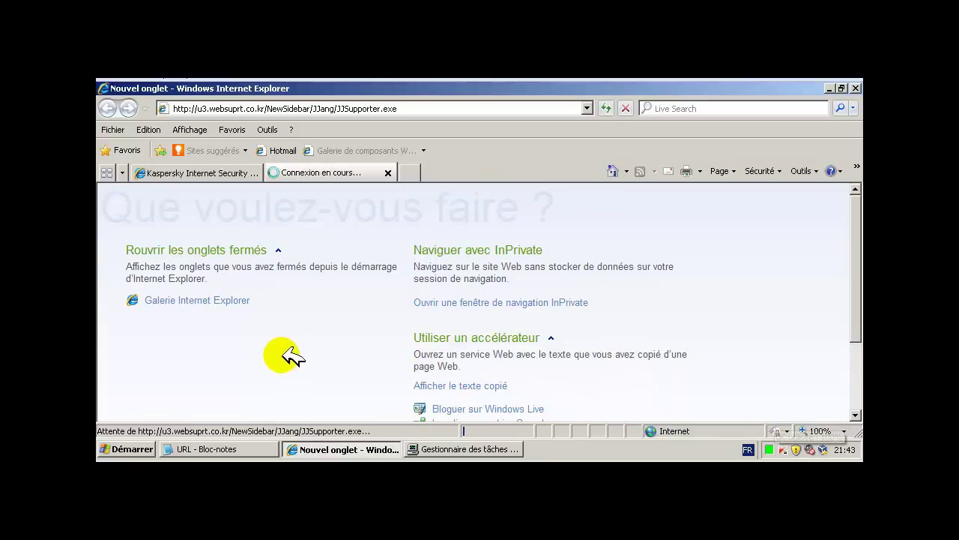
Check the running processes in the Windows Task Manager and cancel the Windows Installer preparation
{"action": "left_click", "coordinate": [446, 450]}
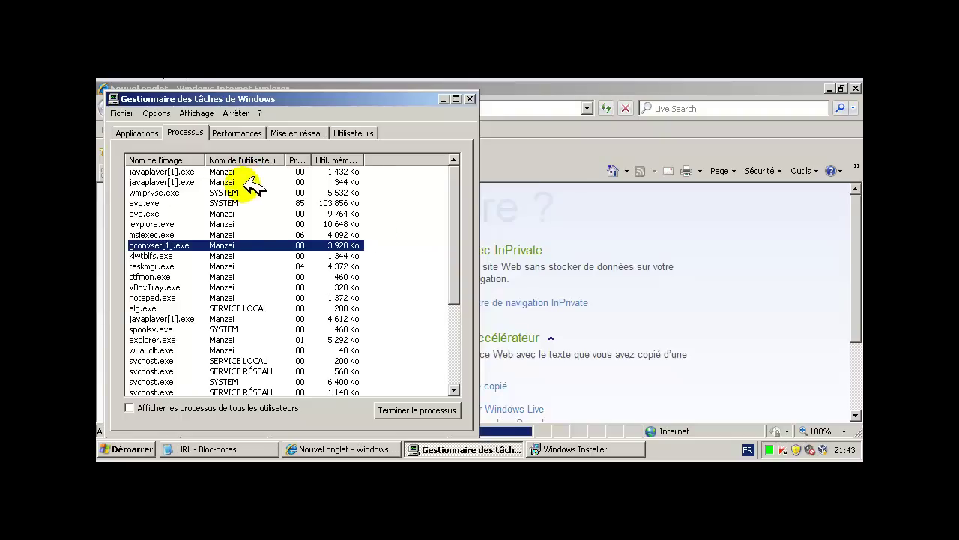
{"action": "left_click", "coordinate": [307, 192]}
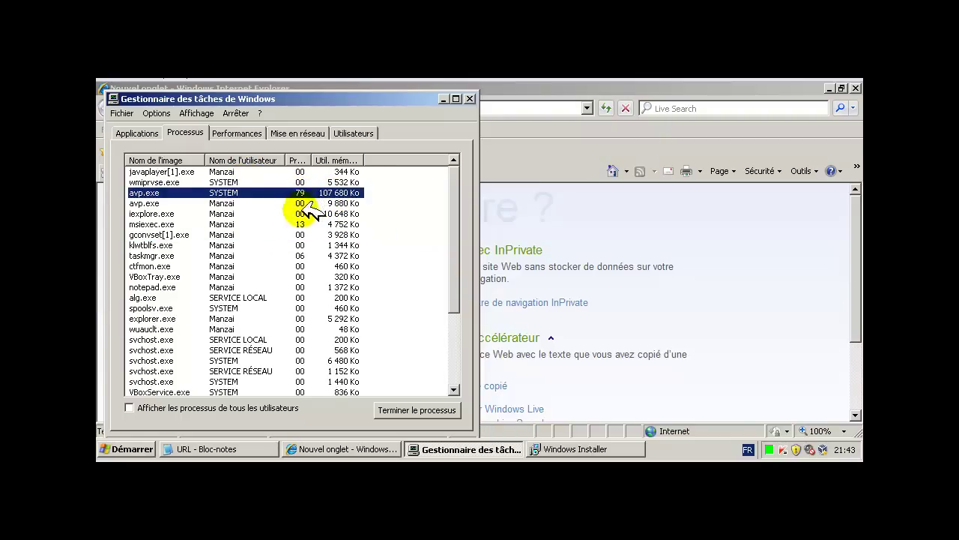
{"action": "left_click", "coordinate": [610, 448]}
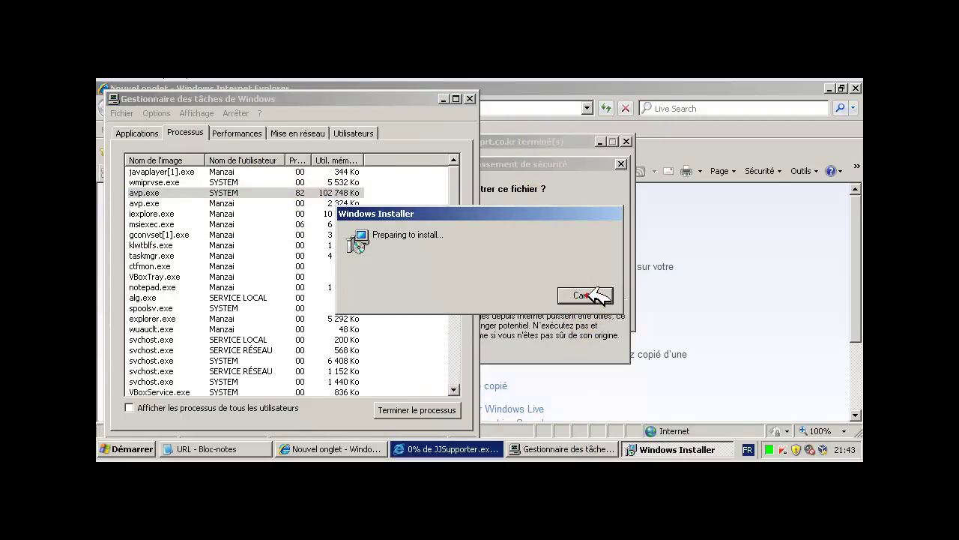
{"action": "left_click", "coordinate": [587, 295]}
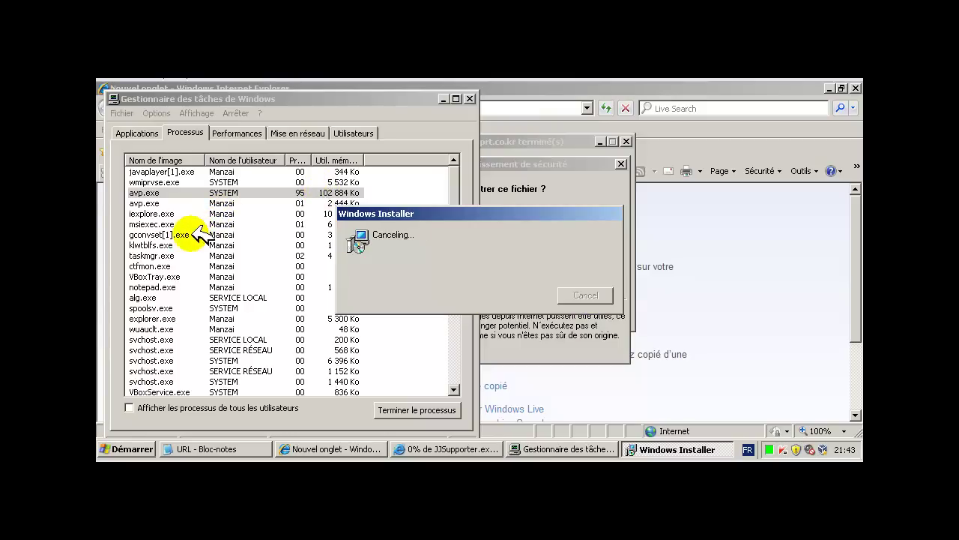
End the SYSTEM user's msiexec.exe process in the Task Manager and dismiss the Windows Installer message
{"action": "left_click", "coordinate": [169, 171]}
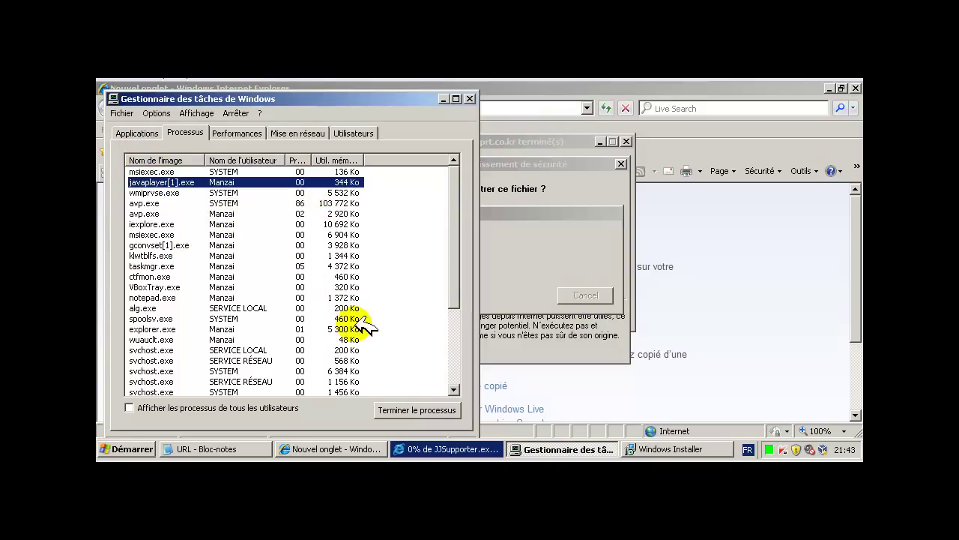
{"action": "left_click", "coordinate": [344, 172]}
{"action": "left_click", "coordinate": [427, 409]}
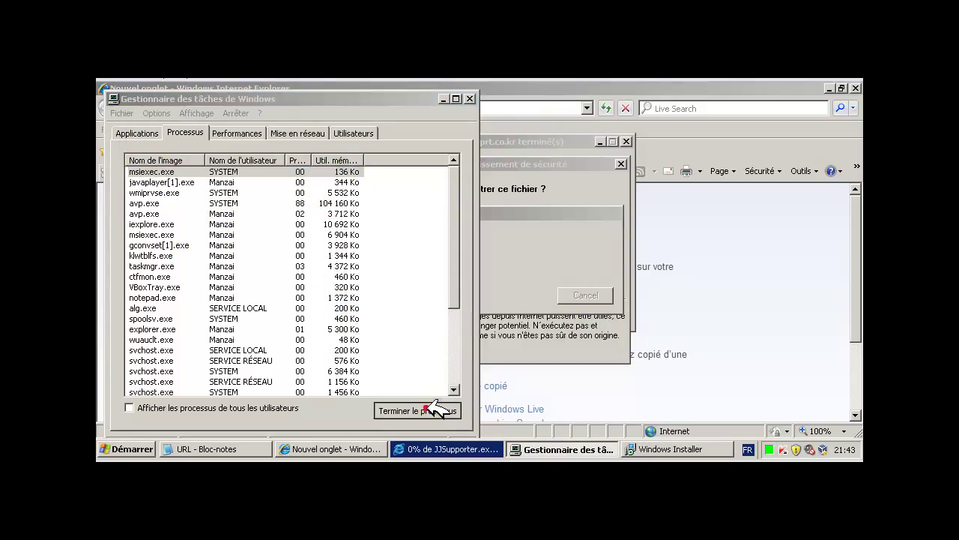
{"action": "left_click", "coordinate": [450, 315]}
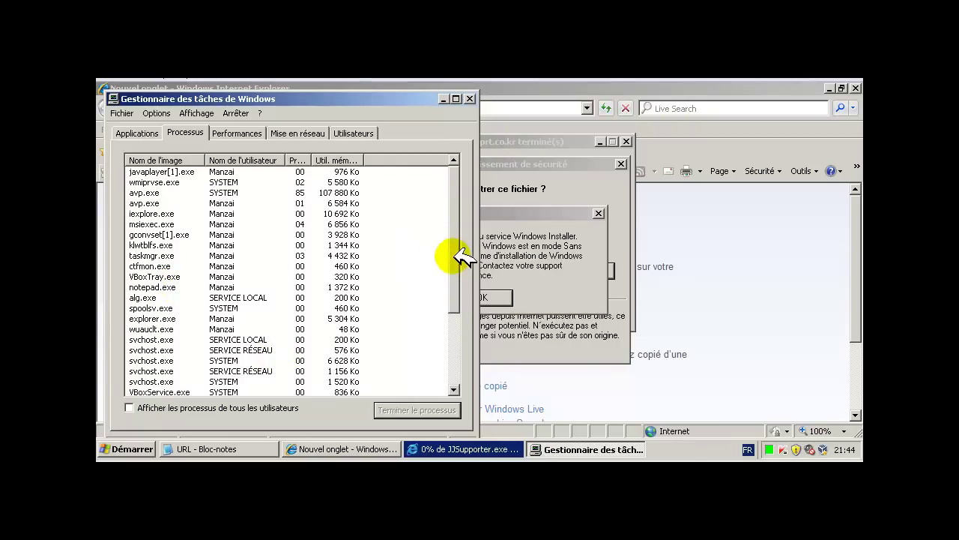
{"action": "left_click", "coordinate": [494, 297]}
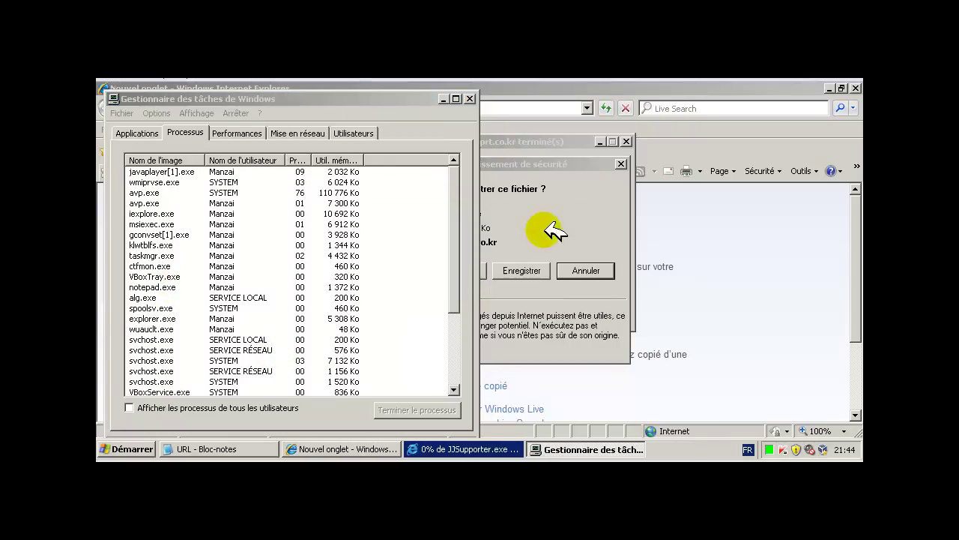
Run JJSupporter.exe from the download security warning and minimize the Task Manager
{"action": "left_click", "coordinate": [552, 229]}
{"action": "left_click", "coordinate": [455, 270]}
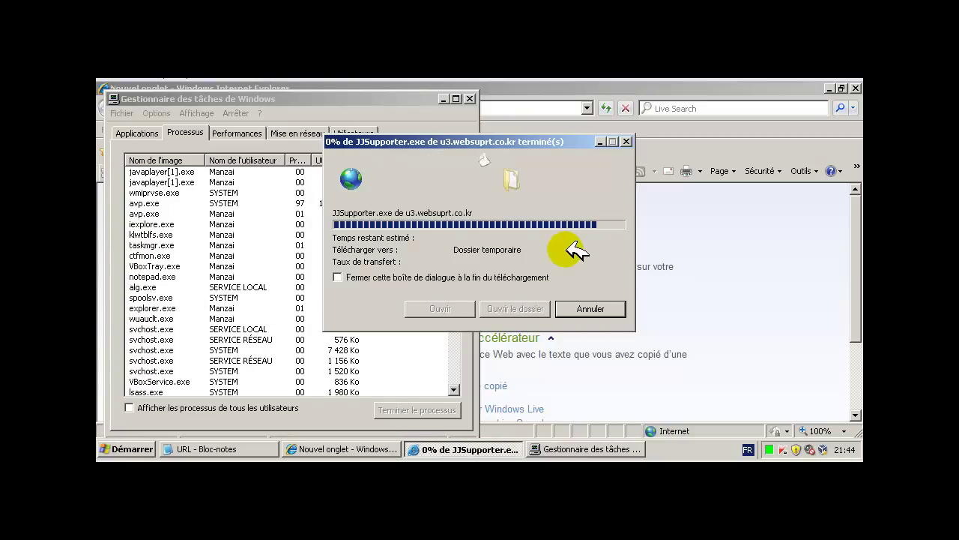
{"action": "left_click", "coordinate": [445, 96]}
{"action": "left_click", "coordinate": [444, 97]}
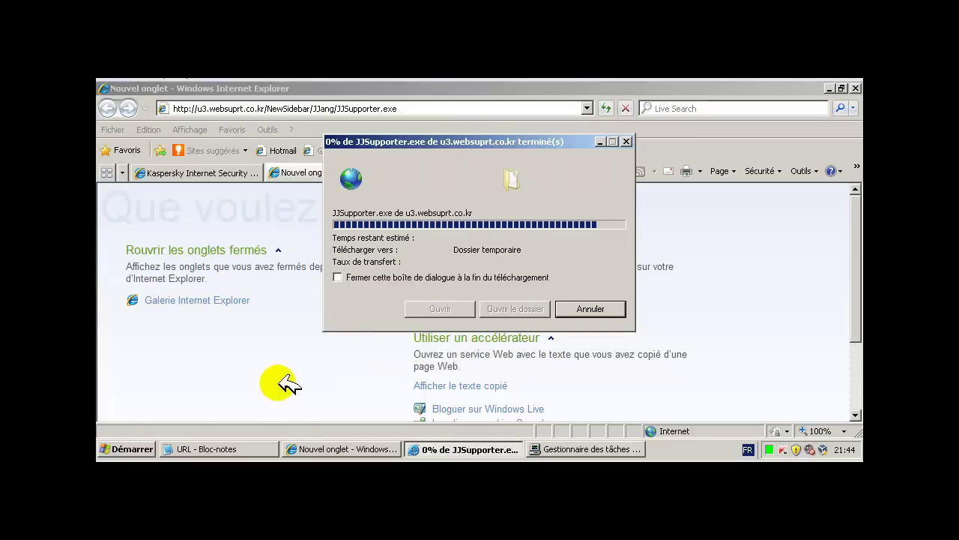
Mark entry 8 with v in the Bloc-notes URL list
{"action": "left_click", "coordinate": [228, 450]}
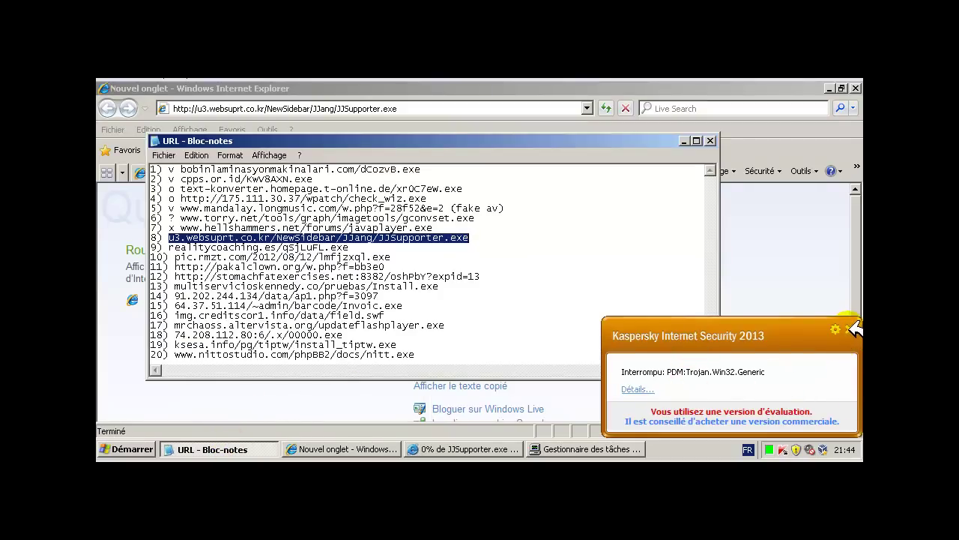
{"action": "left_click", "coordinate": [175, 236]}
{"action": "type", "text": "x"}
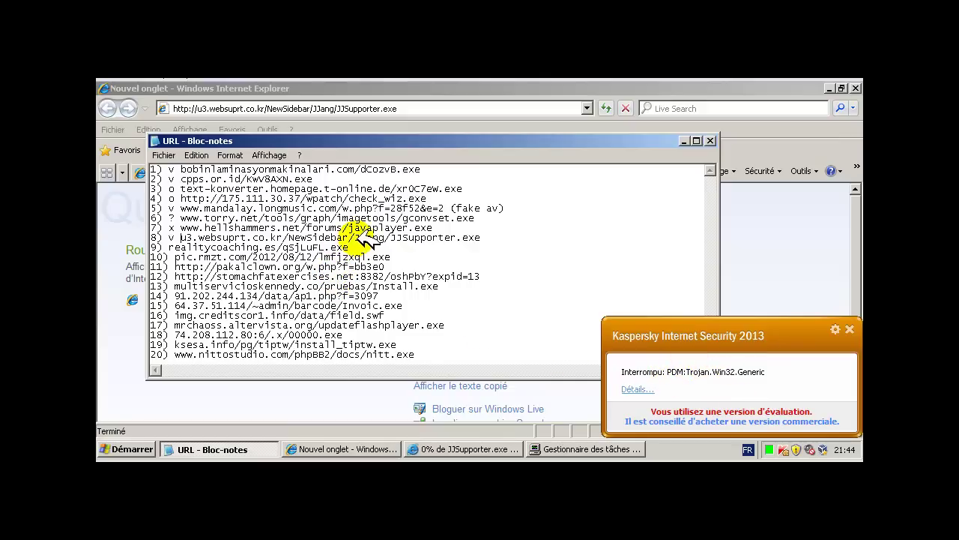
Copy entry 9's address, realitycoaching.es/qSjLuFL.exe, cancel the JJSupporter.exe download and load the copied address in Internet Explorer
{"action": "left_click_drag", "start_coordinate": [309, 249], "coordinate": [169, 247]}
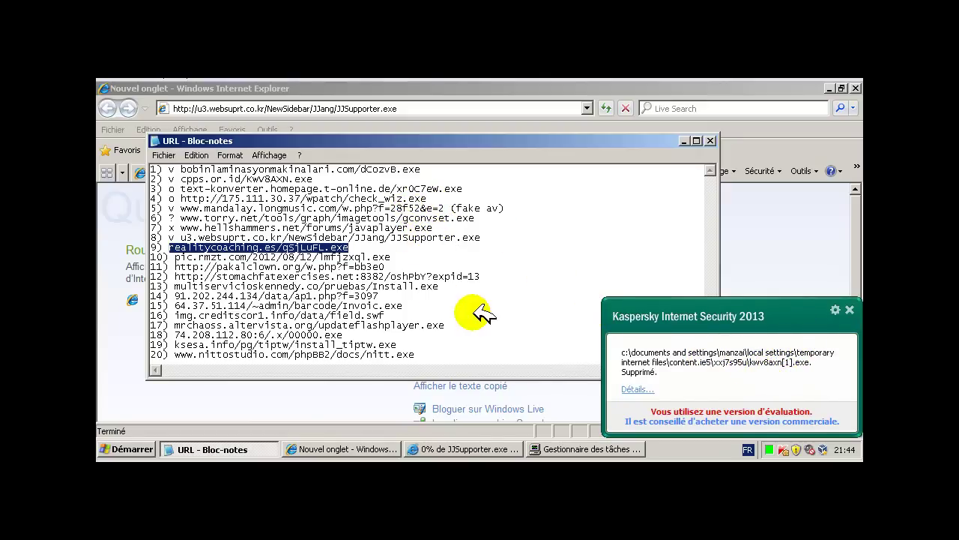
{"action": "left_click", "coordinate": [852, 310]}
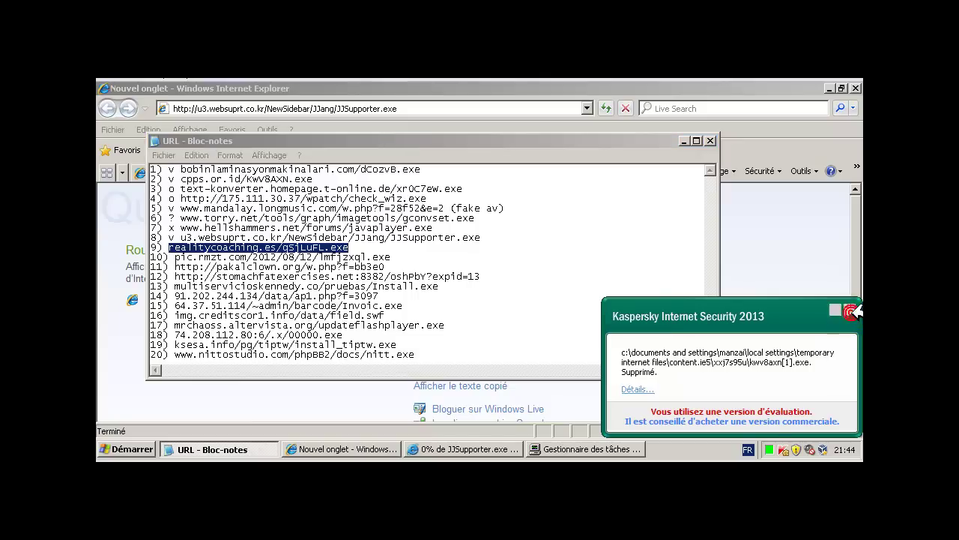
{"action": "left_click", "coordinate": [508, 448]}
{"action": "left_click", "coordinate": [602, 308]}
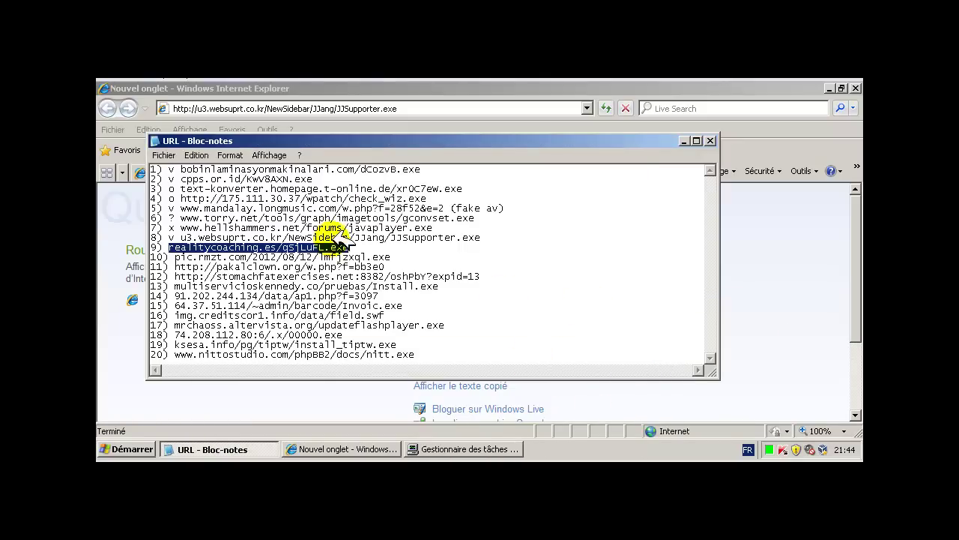
{"action": "left_click", "coordinate": [130, 338]}
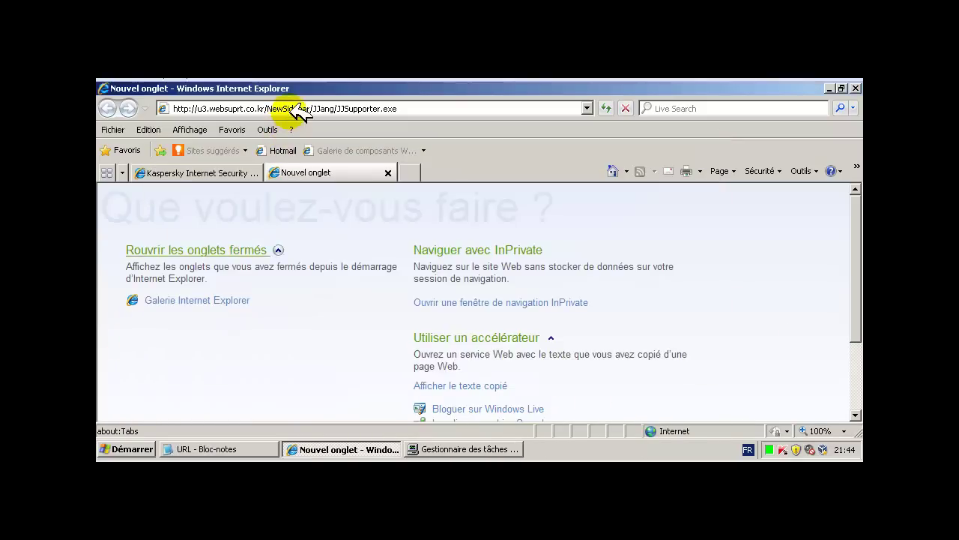
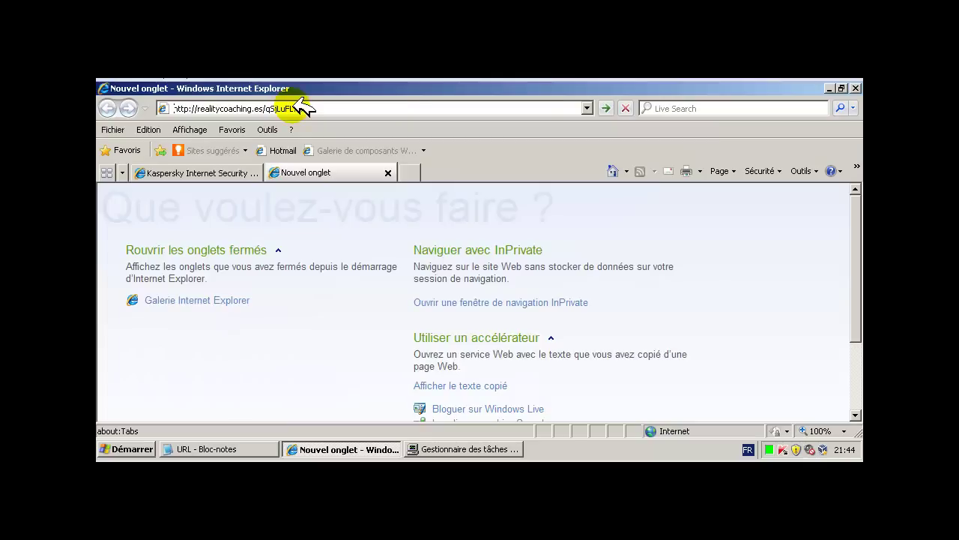
{"action": "key", "text": "Return"}
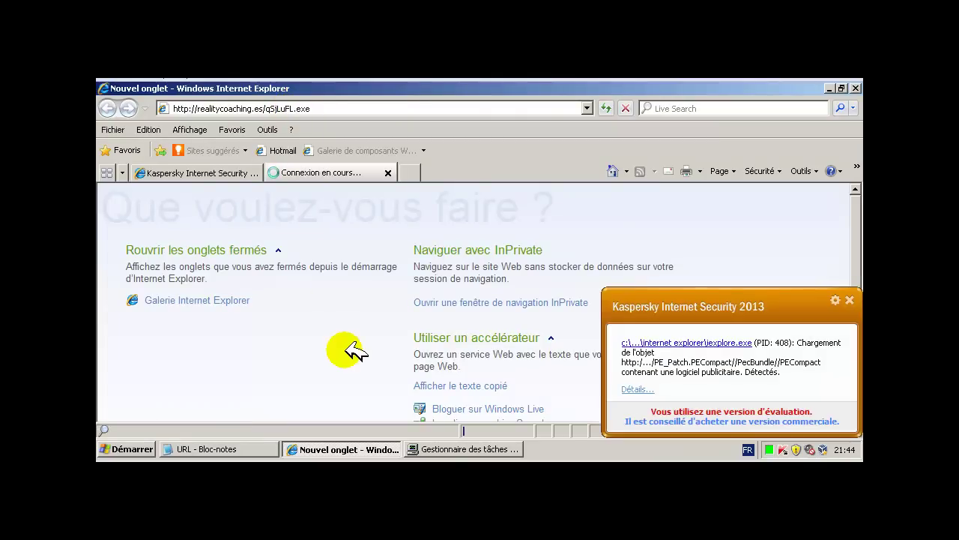
Mark entry 9 with v in the Bloc-notes URL list
{"action": "left_click", "coordinate": [857, 294]}
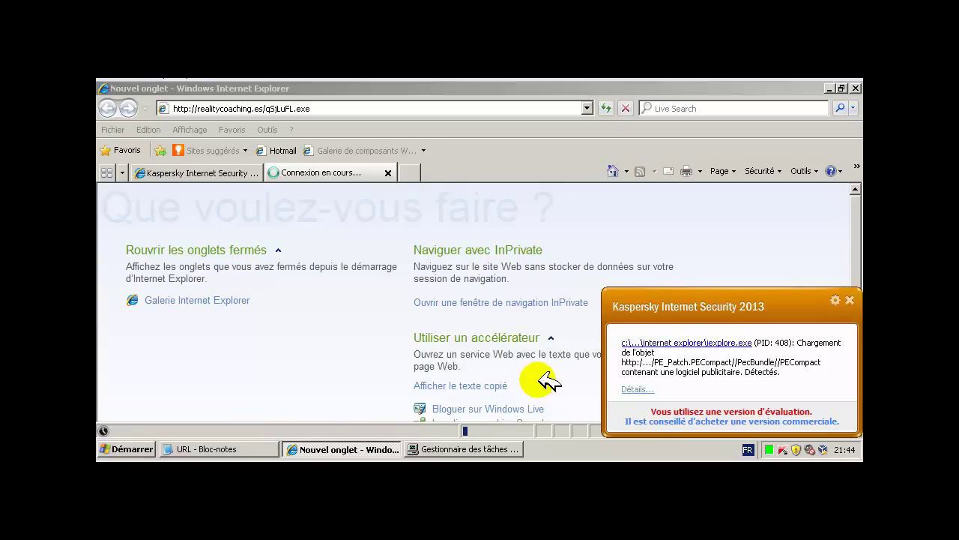
{"action": "left_click", "coordinate": [258, 450]}
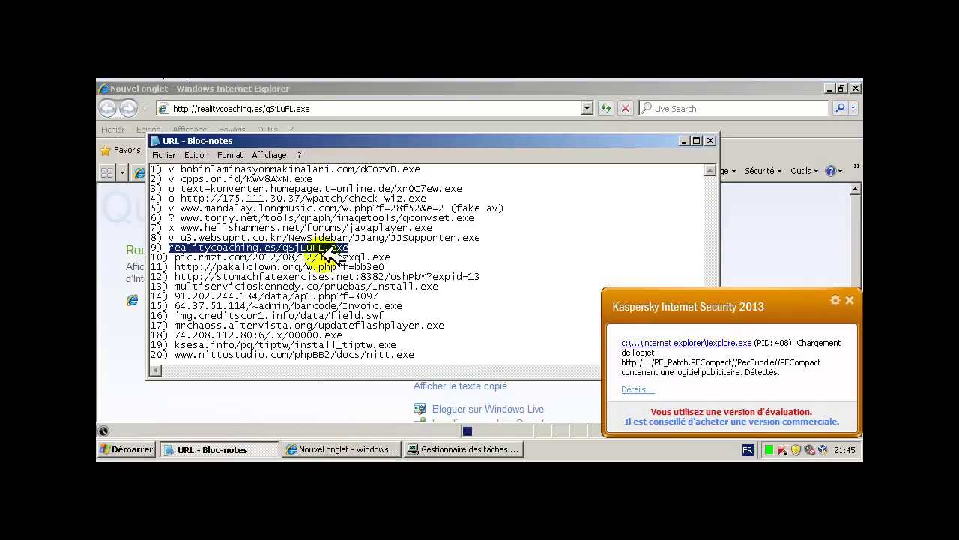
{"action": "left_click", "coordinate": [169, 246]}
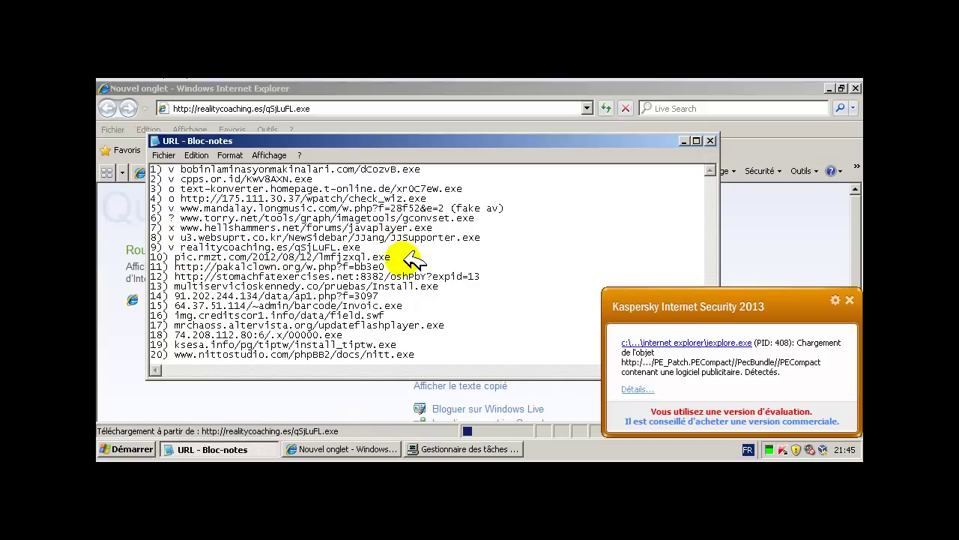
Copy entry 10's address, pic.rmzt.com/2012/08/12/lmfjzxql.exe, from the Bloc-notes list and switch to Internet Explorer's address field
{"action": "left_click_drag", "start_coordinate": [404, 259], "coordinate": [325, 248]}
{"action": "left_click_drag", "start_coordinate": [175, 266], "coordinate": [172, 257]}
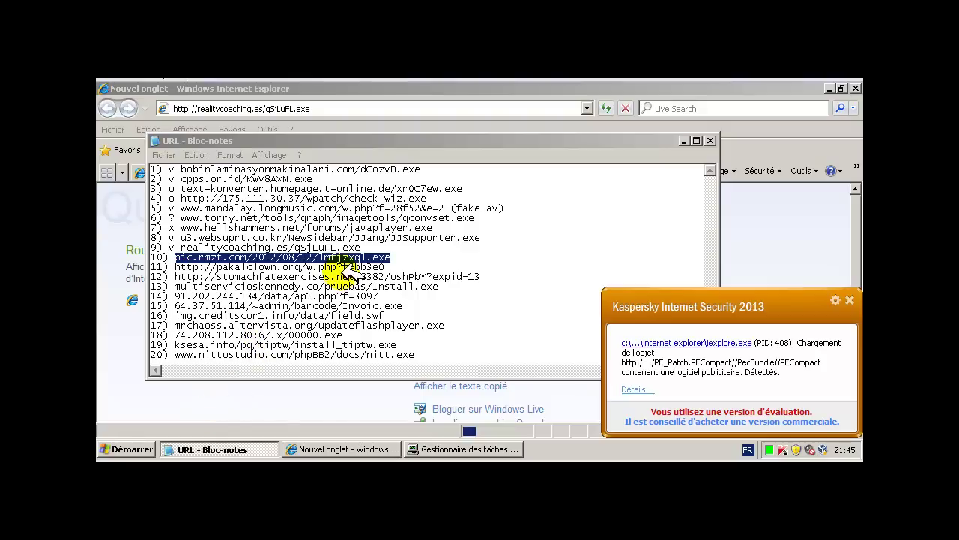
{"action": "left_click", "coordinate": [379, 109]}
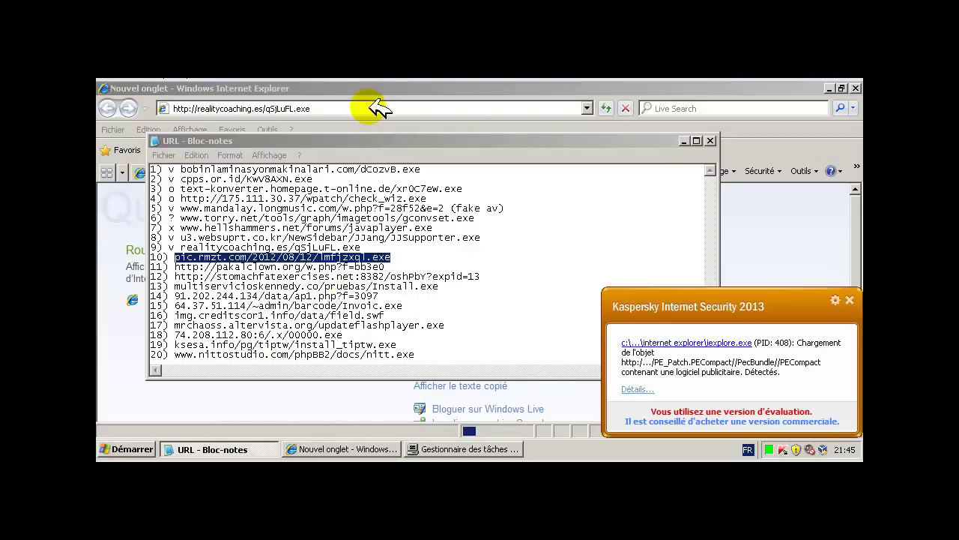